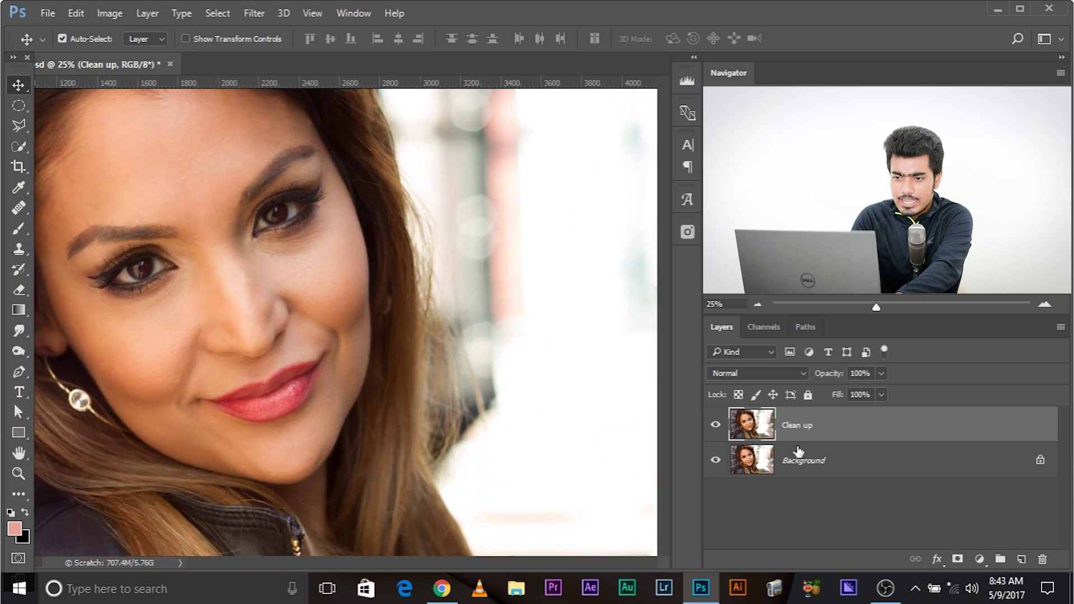
- Zoom the Photoshop view out so the whole face in the portrait is visible
key("ctrl+plus")
key("ctrl+minus")
key("ctrl+minus")
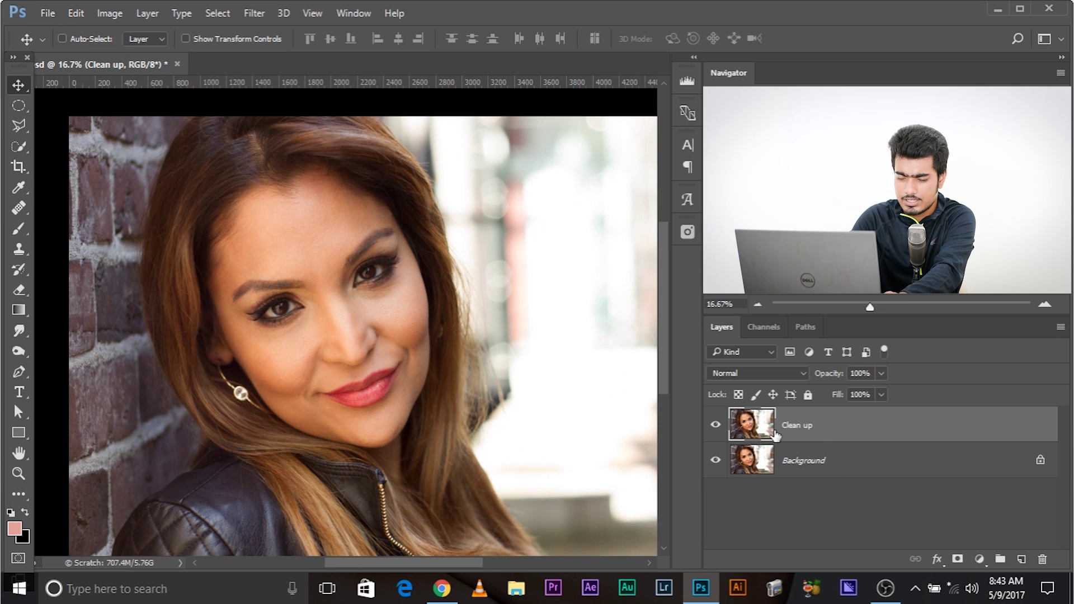
- Compare the Clean up layer against the original by toggling its visibility off and on
key("ctrl+plus")
left_click_drag(542, 424, 564, 422)
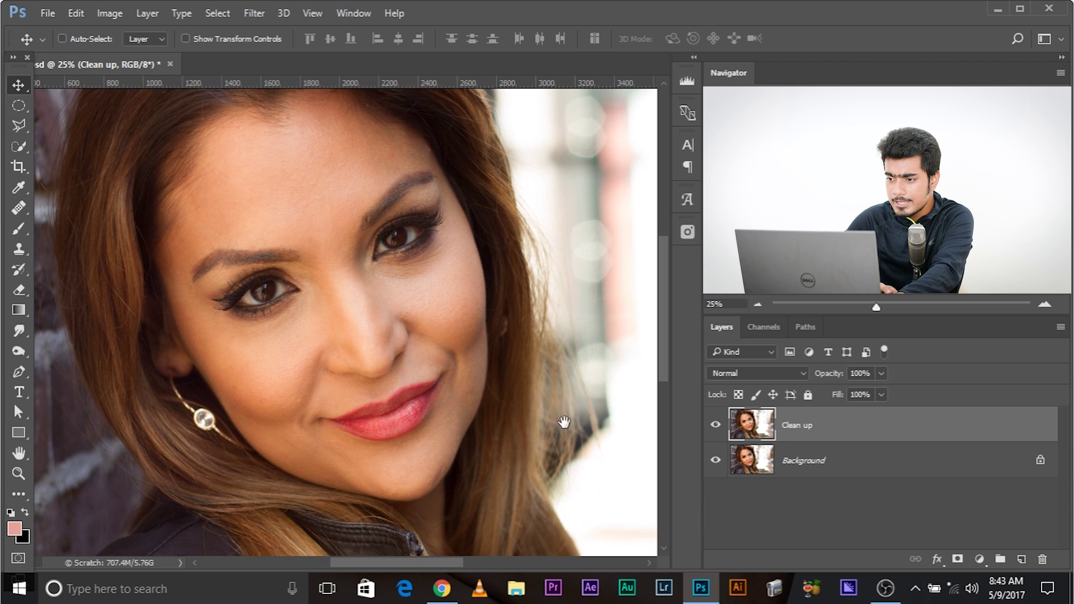
left_click(716, 426)
left_click(717, 428)
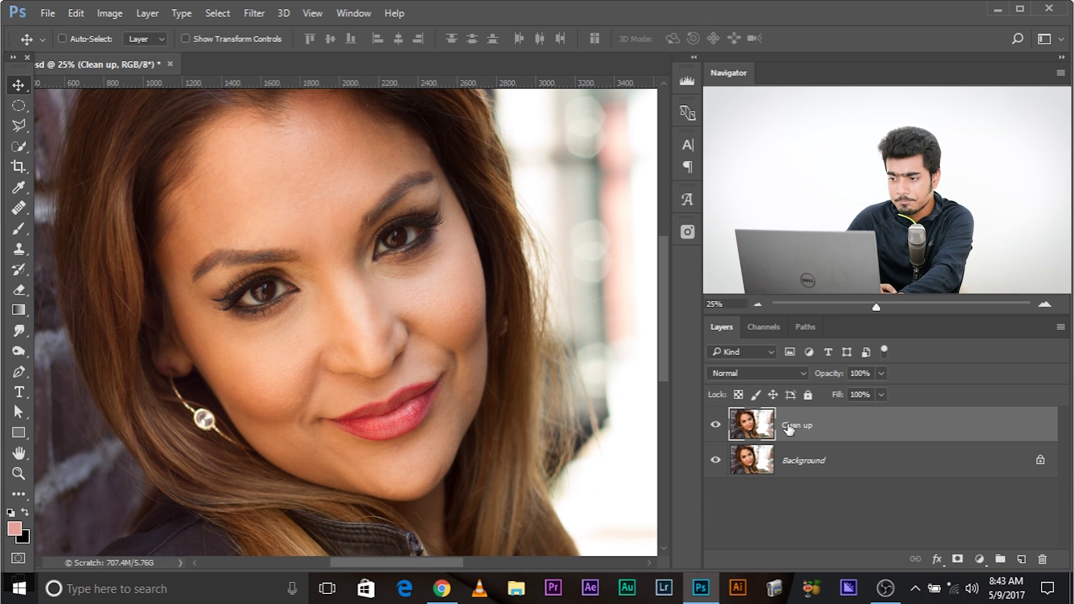
- Zoom and pan in close on the sparse left eyebrow
key("ctrl+plus")
key("ctrl+plus")
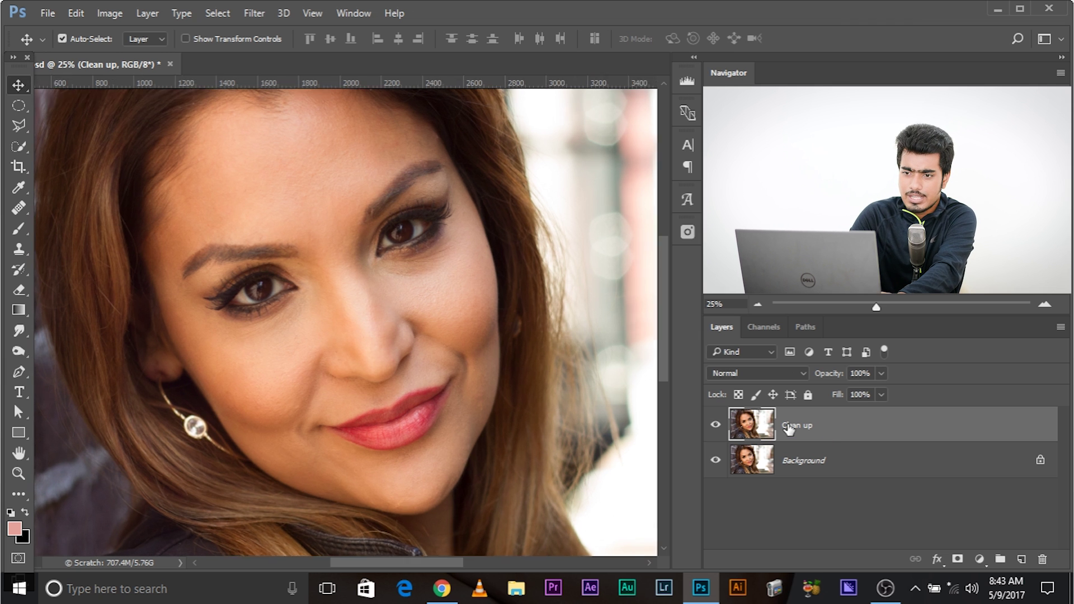
left_click_drag(399, 315, 490, 360)
key("ctrl+plus")
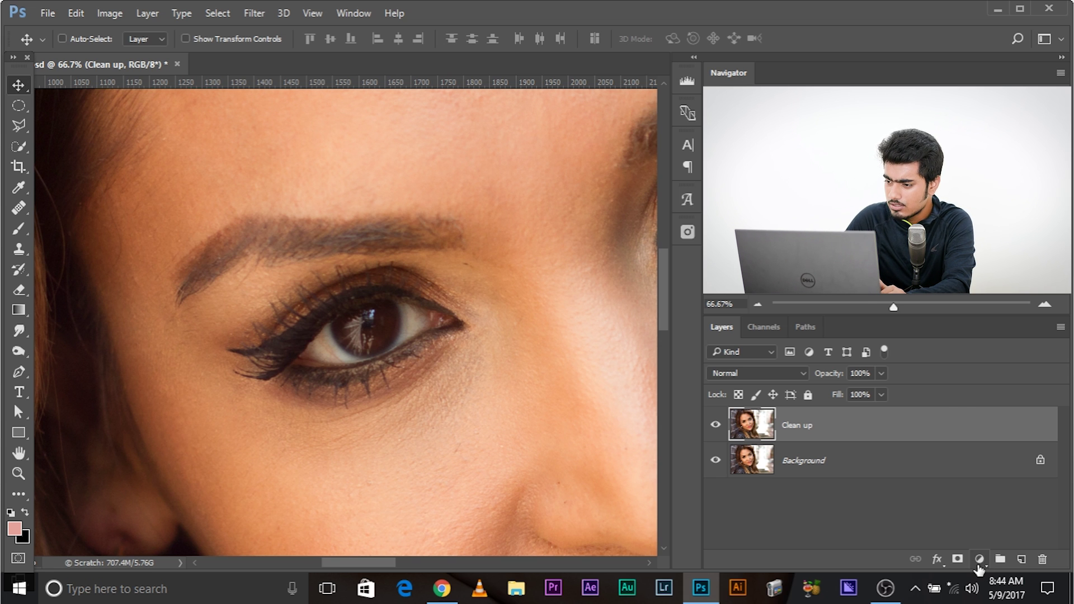
left_click(979, 558)
- Add a Hue/Saturation adjustment layer with Saturation lowered to -59
left_click(985, 363)
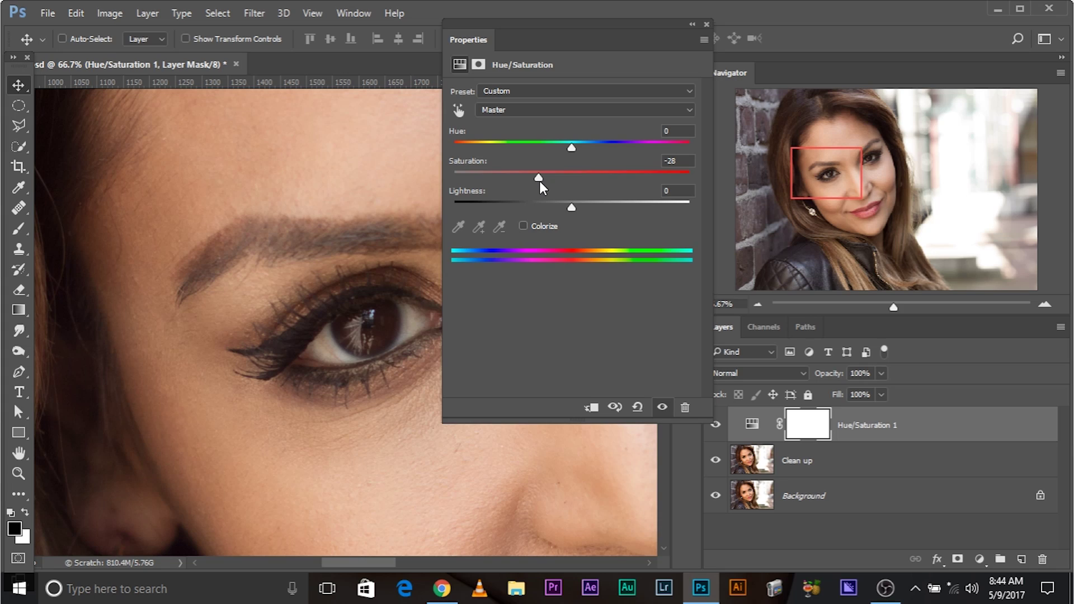
left_click_drag(539, 180, 519, 173)
left_click(706, 24)
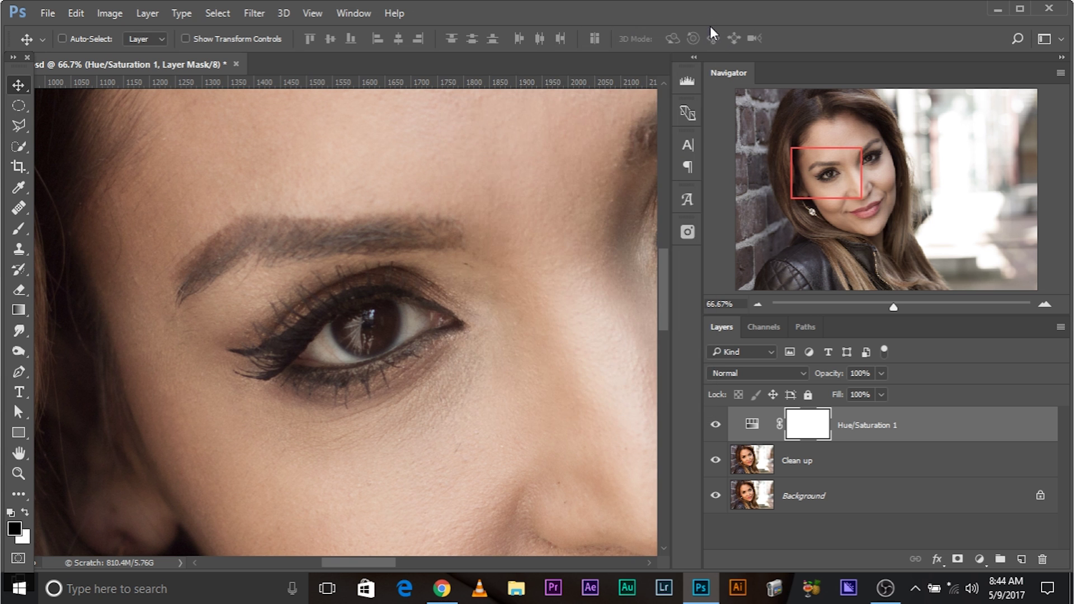
- Set the adjustment layer's blend mode to Multiply after trying Color Burn
left_click(734, 374)
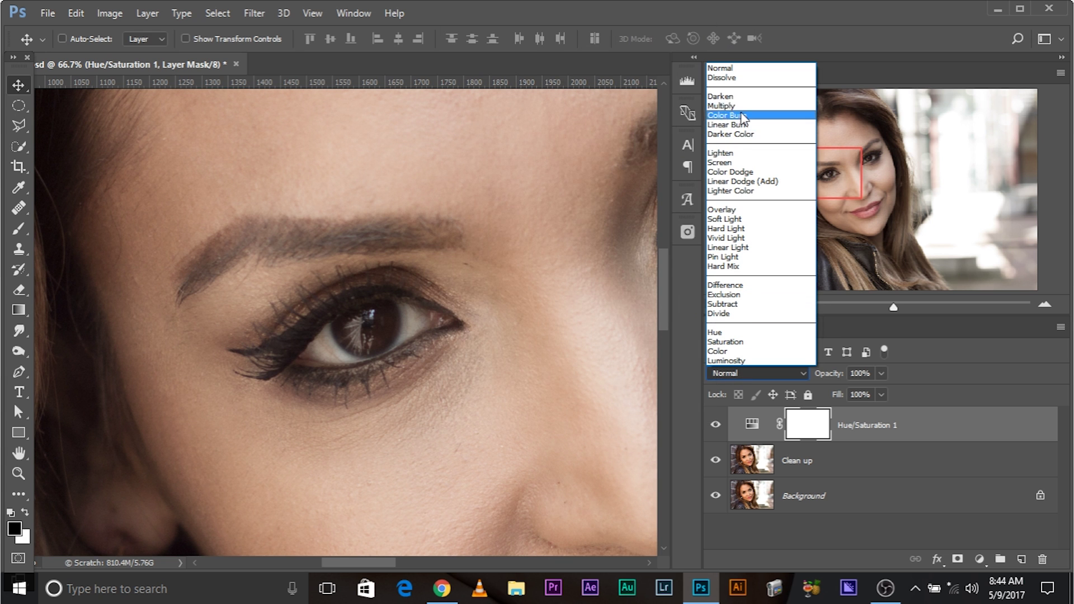
left_click(727, 115)
left_click(735, 373)
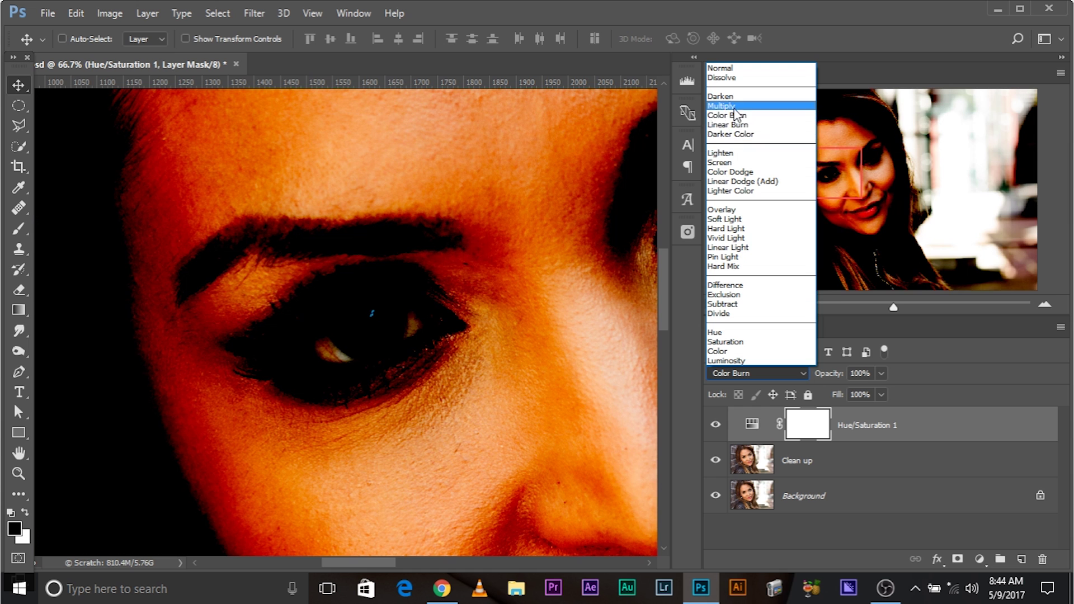
left_click(721, 106)
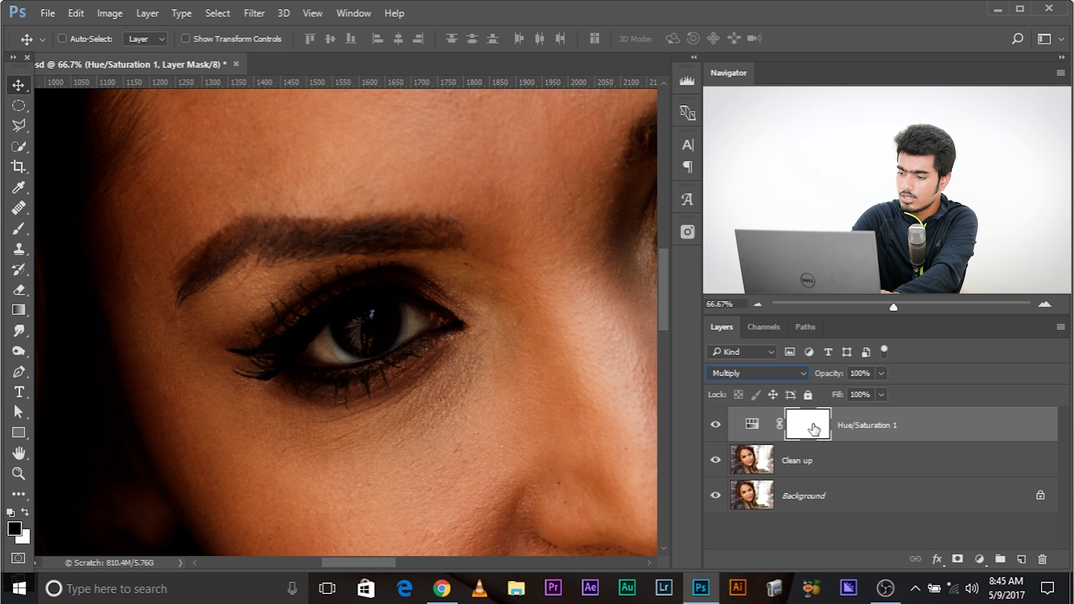
- Invert the Hue/Saturation mask to black, hiding the darkening, and recentre on the eyebrow
key("ctrl+i")
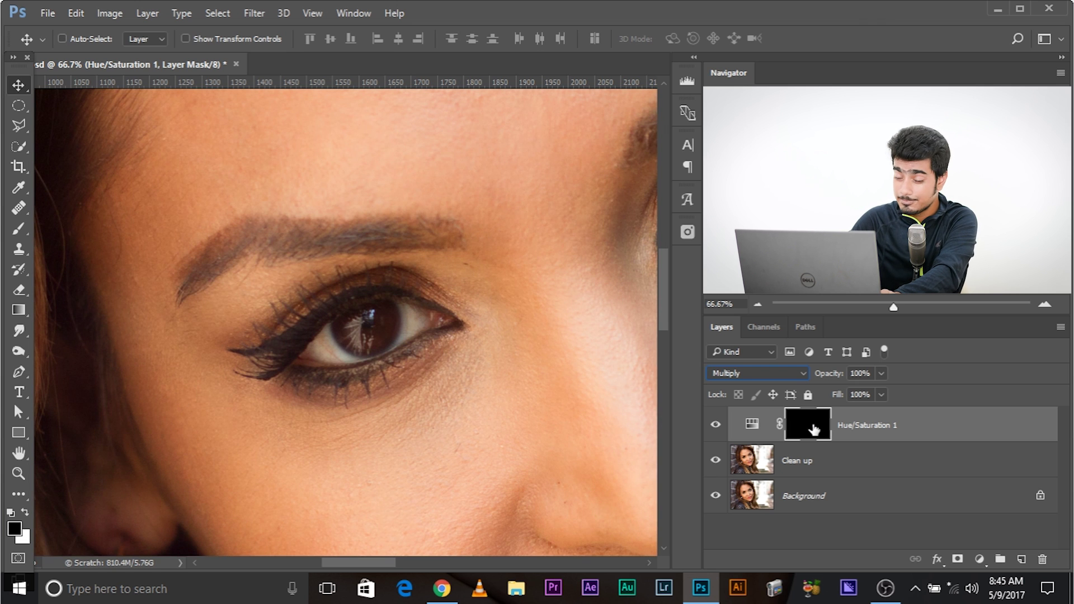
key("ctrl+plus")
key("ctrl+plus")
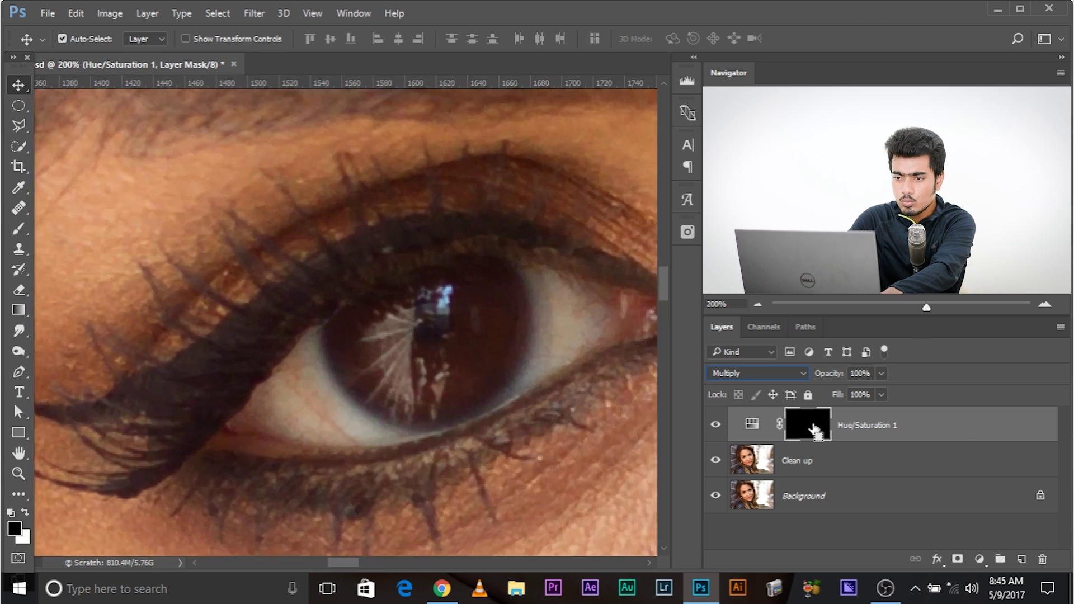
key("ctrl+minus")
left_click_drag(399, 282, 431, 328)
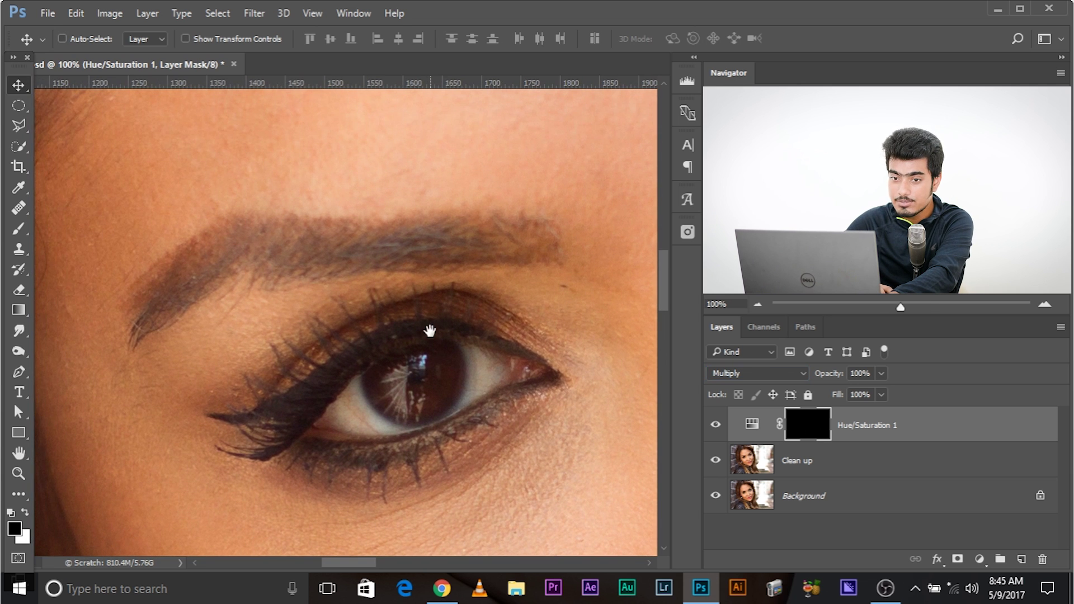
- Set up the Brush at 2 px after undoing test strokes, viewing the eyebrow at 200%
left_click(18, 229)
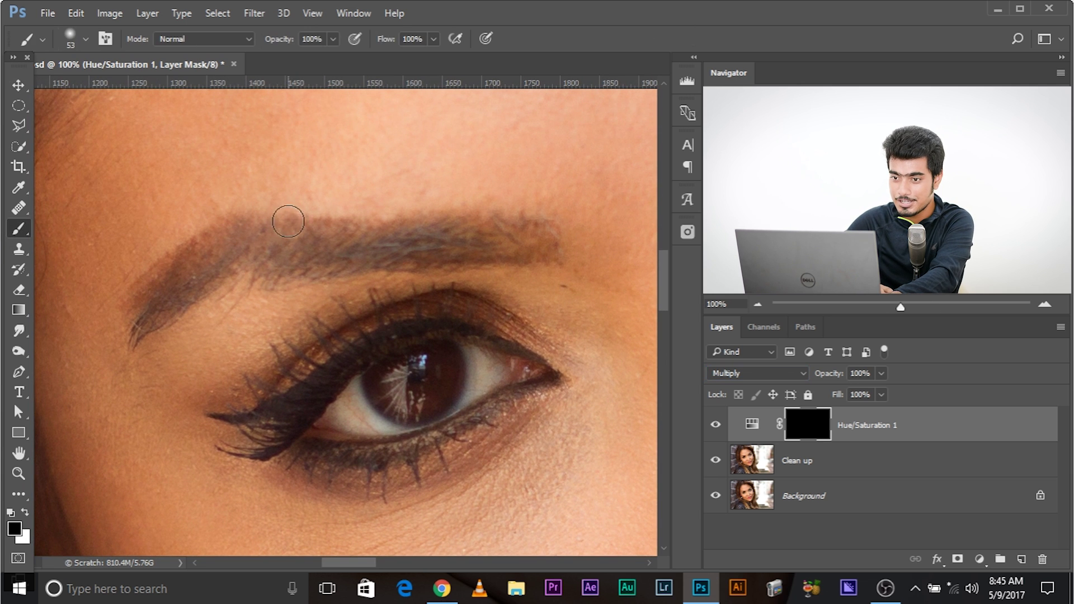
left_click_drag(307, 204, 286, 206)
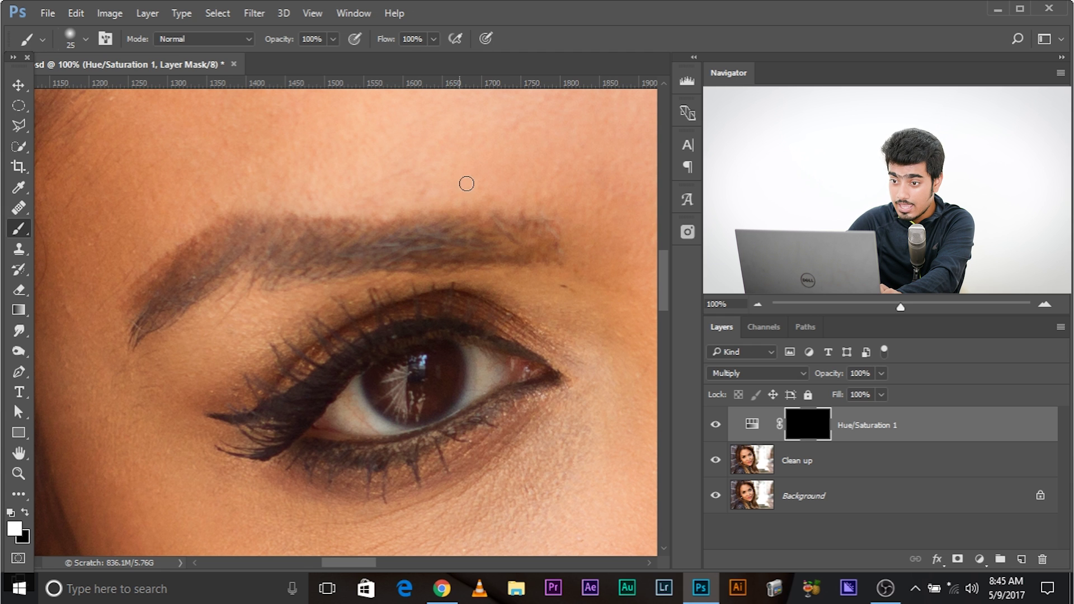
left_click_drag(494, 178, 423, 155)
left_click_drag(473, 202, 347, 168)
left_click_drag(378, 208, 196, 172)
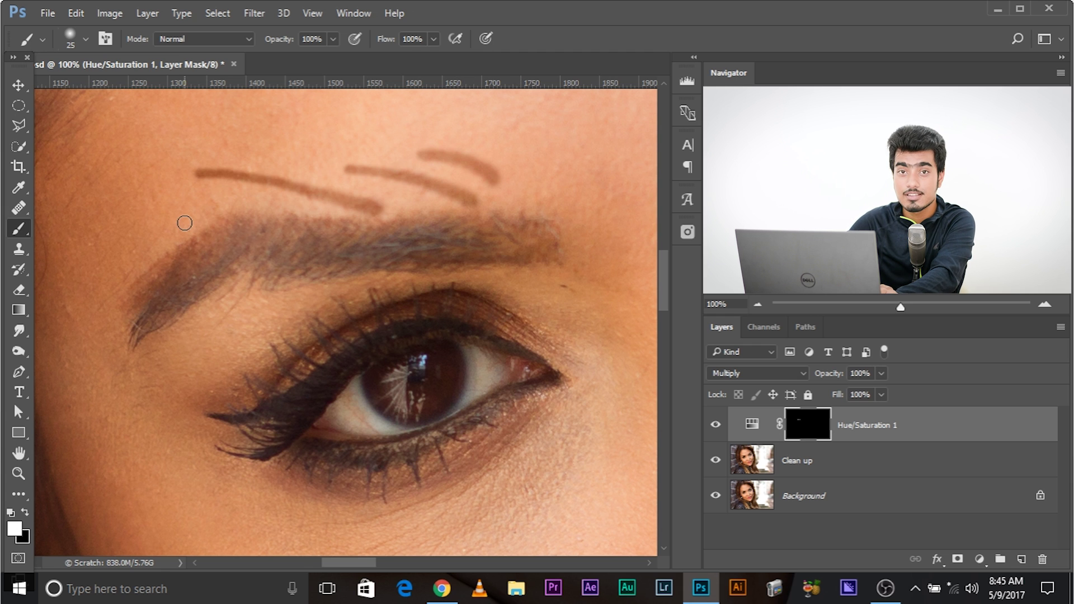
key("ctrl+alt+z")
key("ctrl+alt+z")
key("ctrl+alt+z")
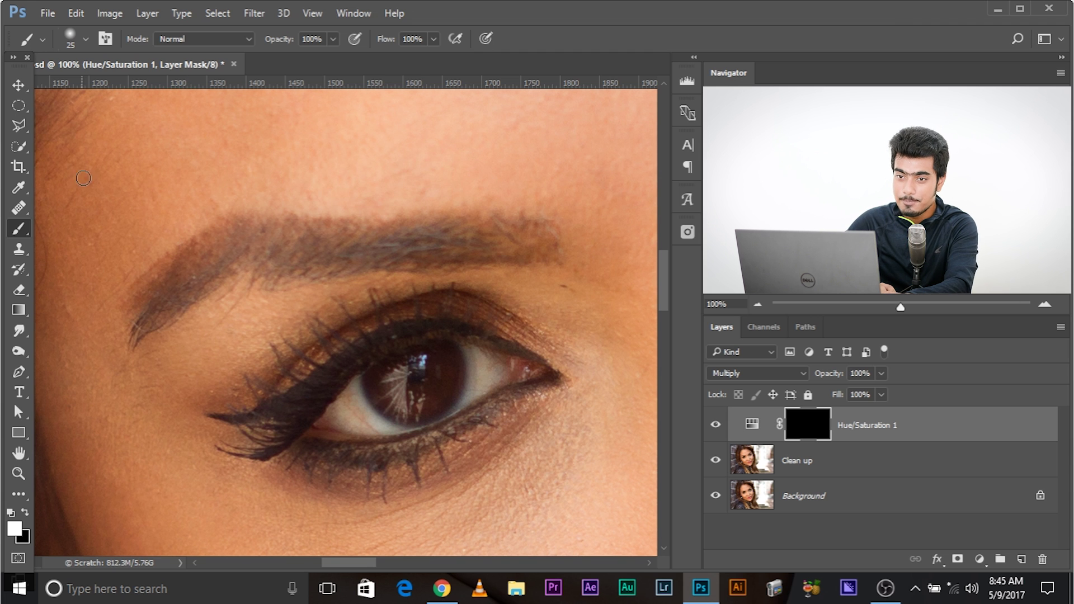
left_click(76, 39)
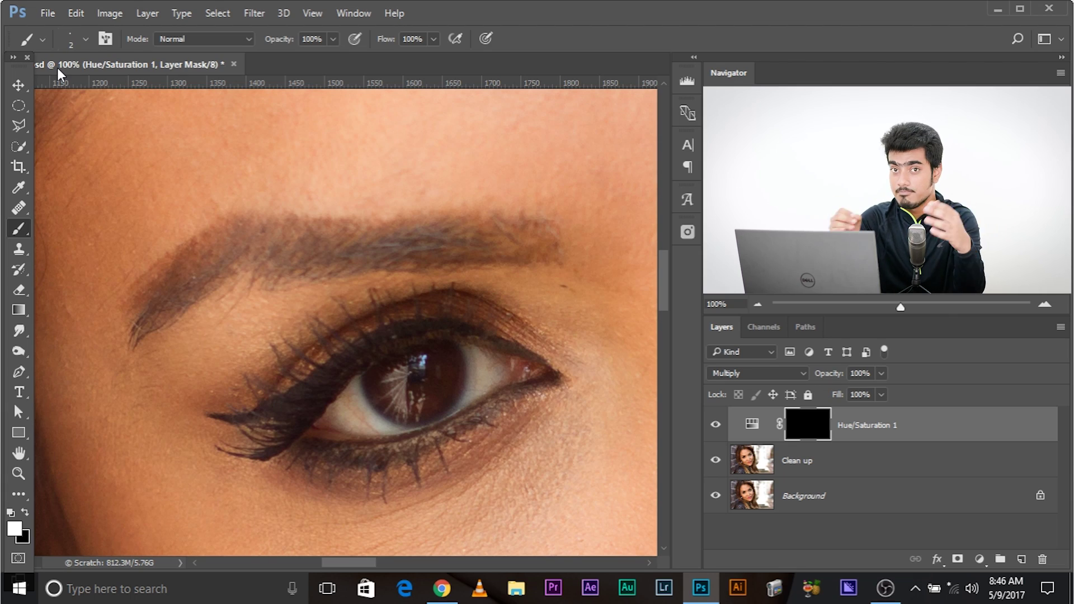
key("ctrl+plus")
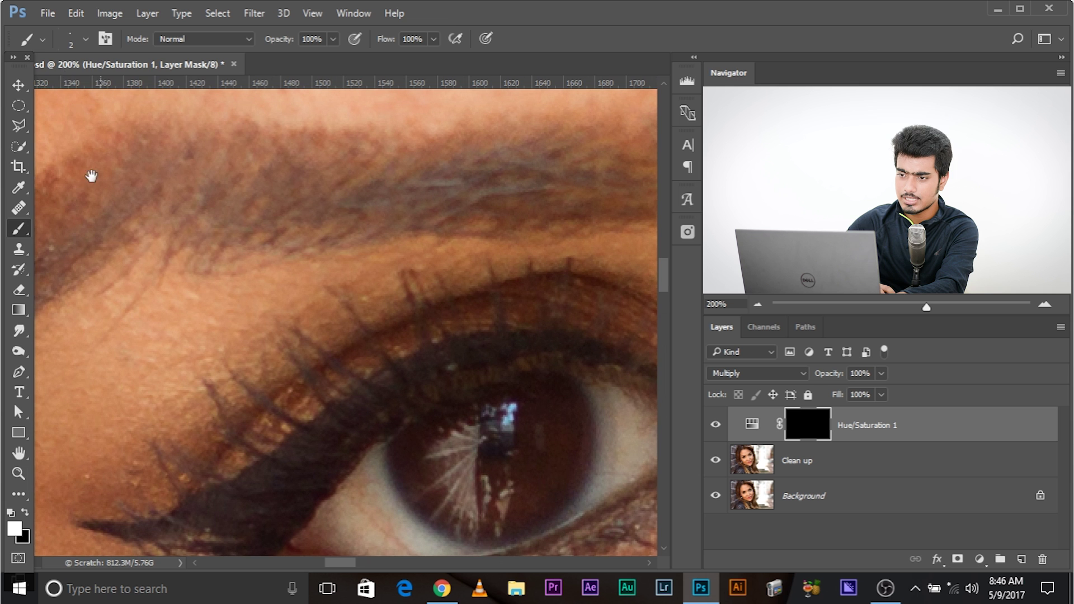
left_click(68, 36)
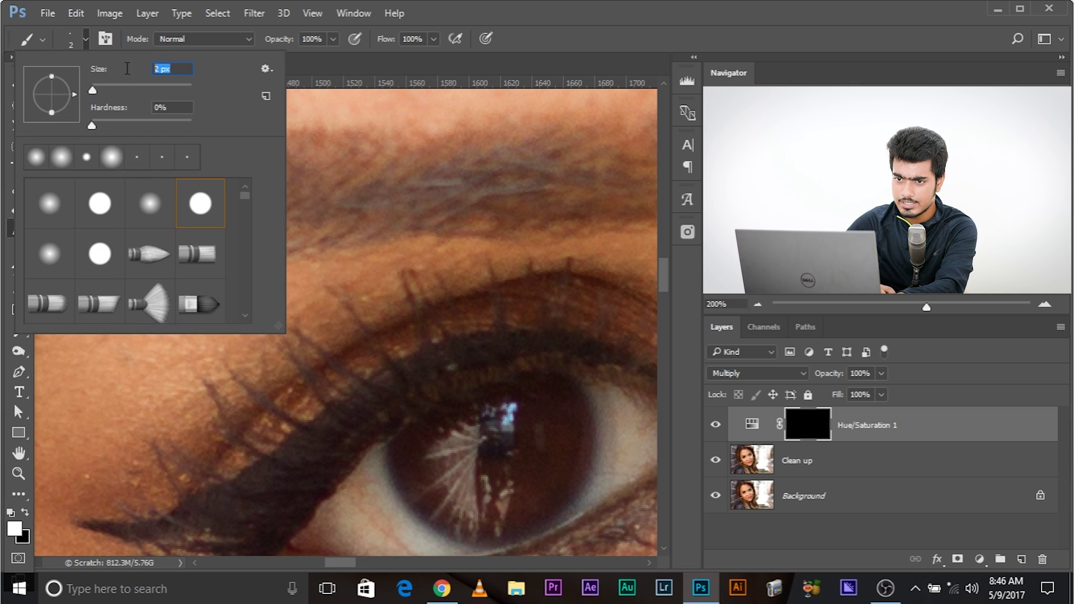
type("3")
key("Return")
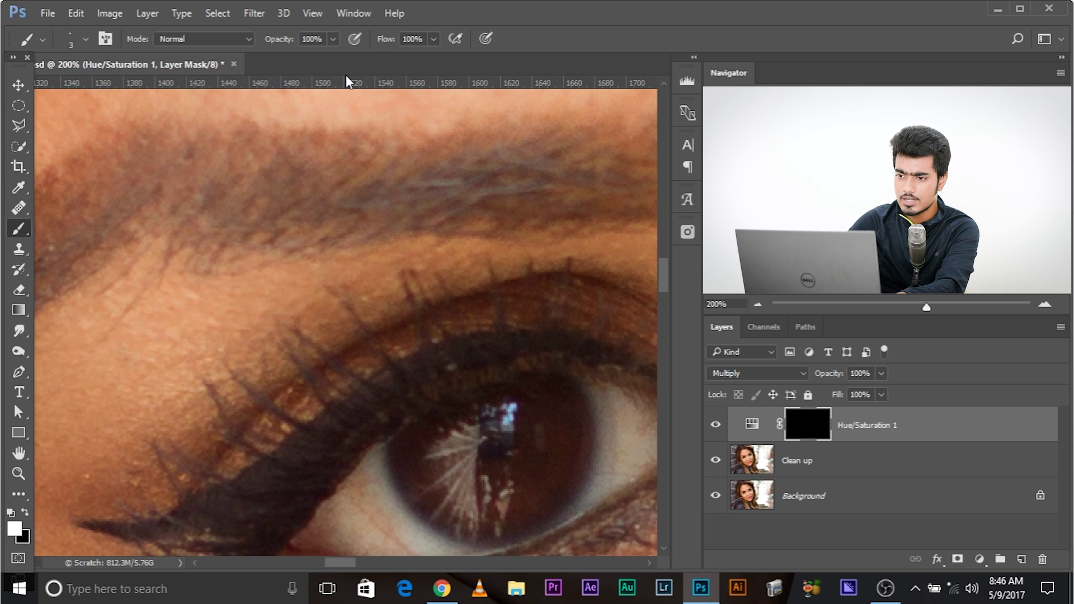
key("ctrl+minus")
left_click(85, 39)
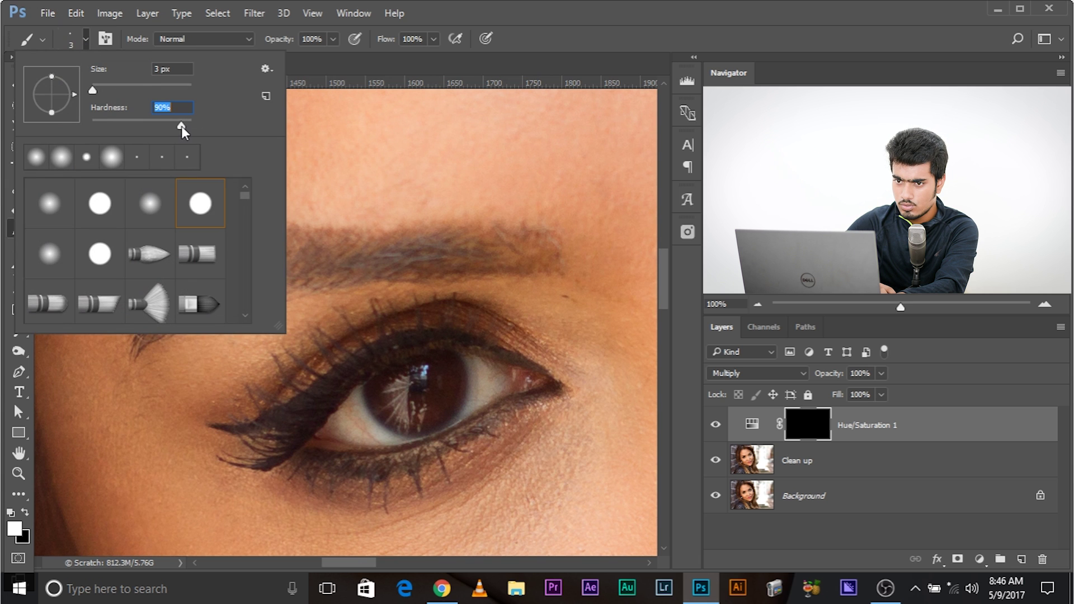
left_click(188, 126)
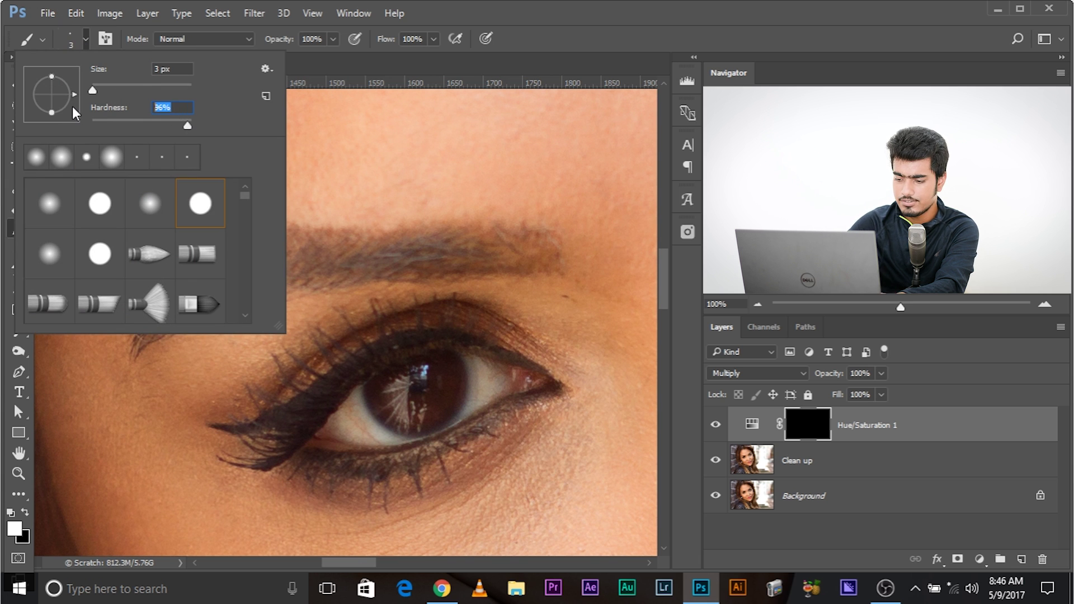
key("Return")
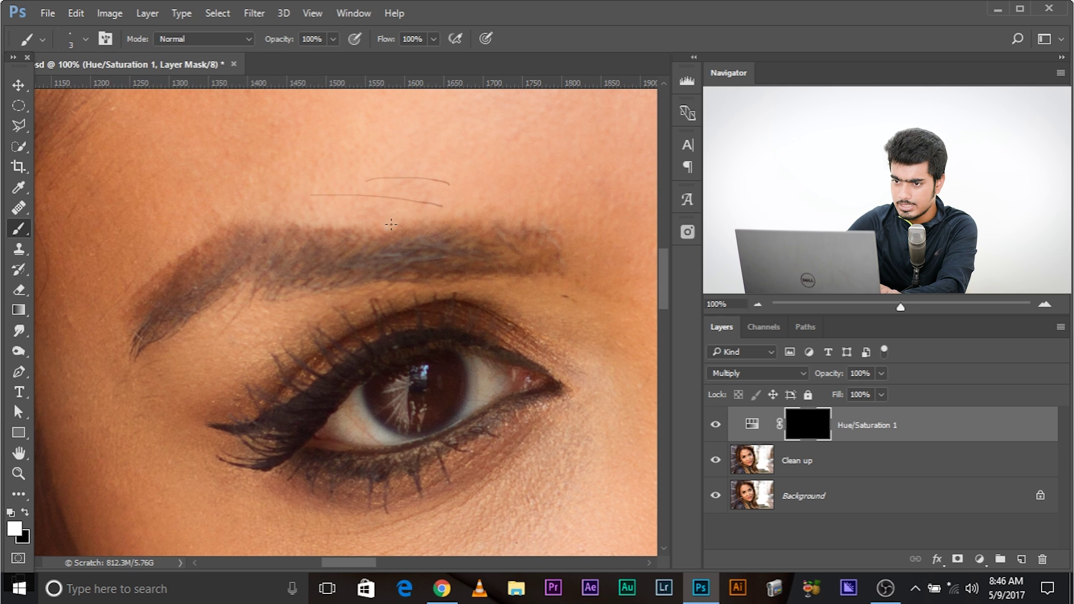
left_click_drag(219, 191, 392, 224)
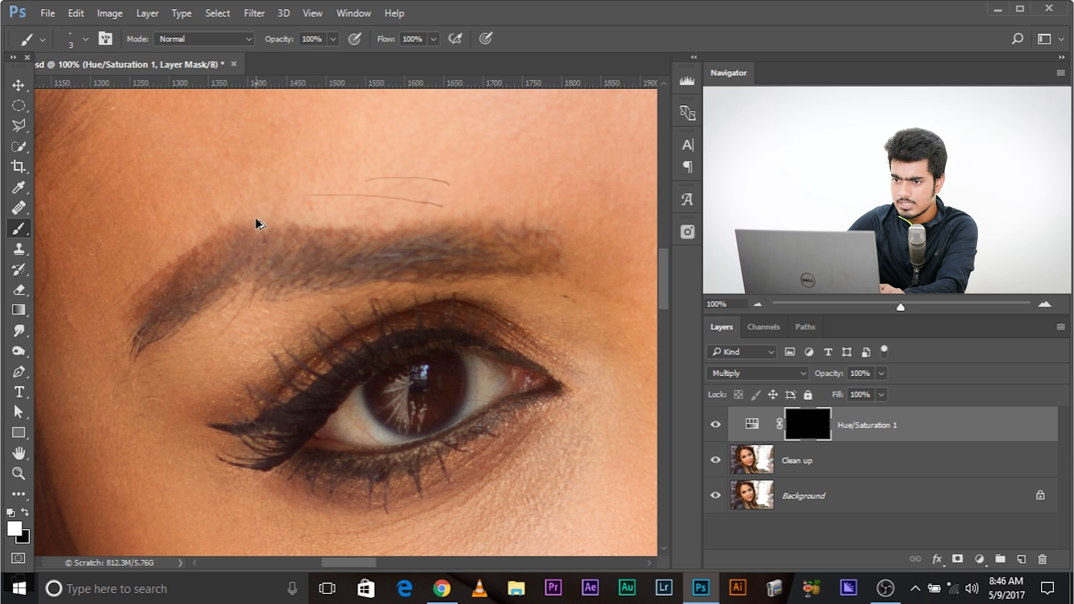
left_click(85, 39)
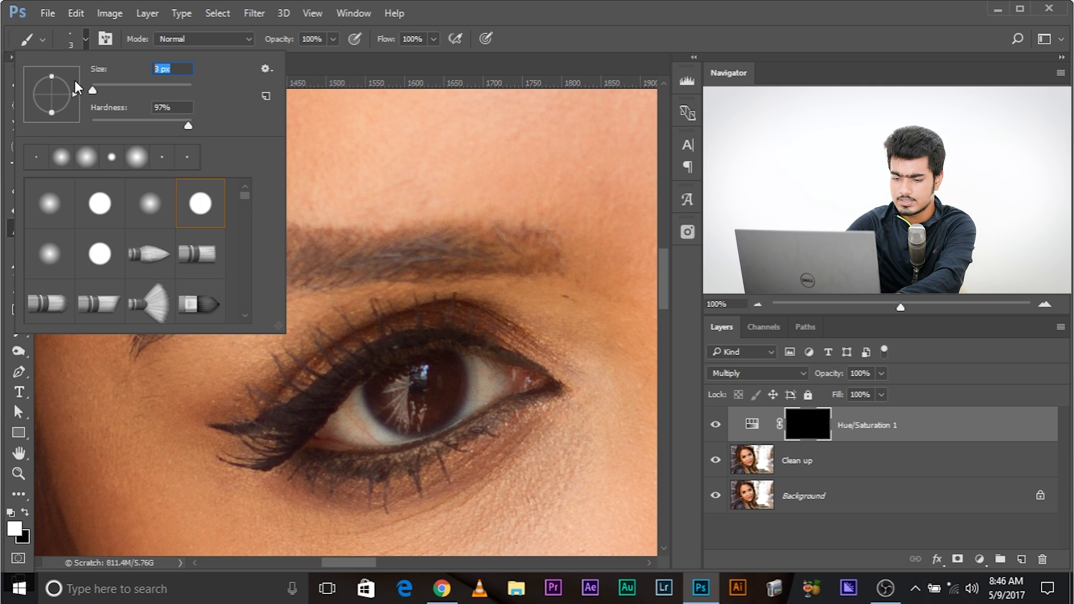
type("4")
key("Return")
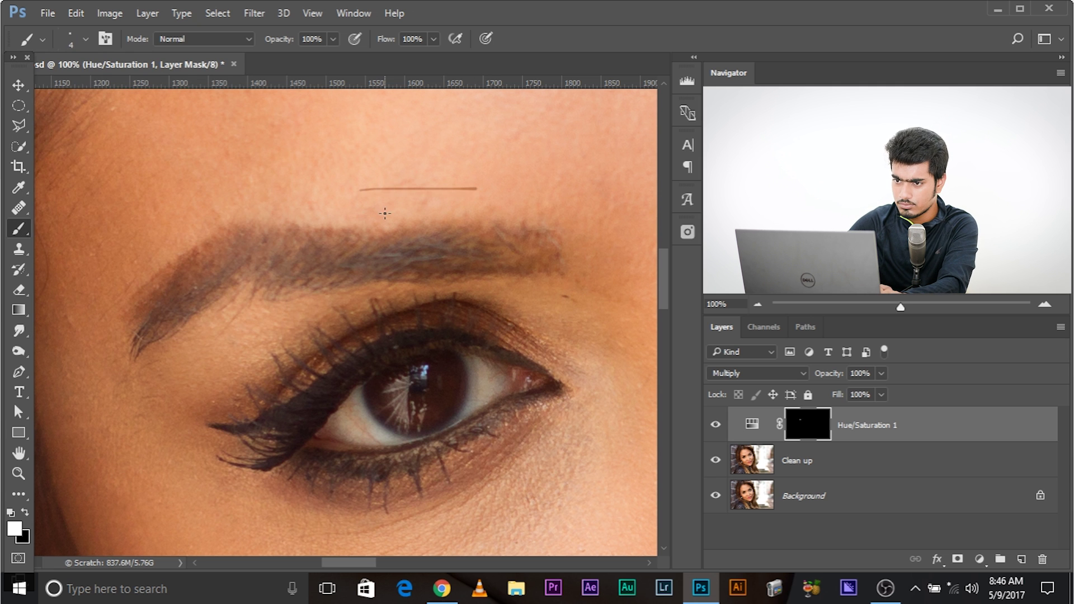
left_click(85, 37)
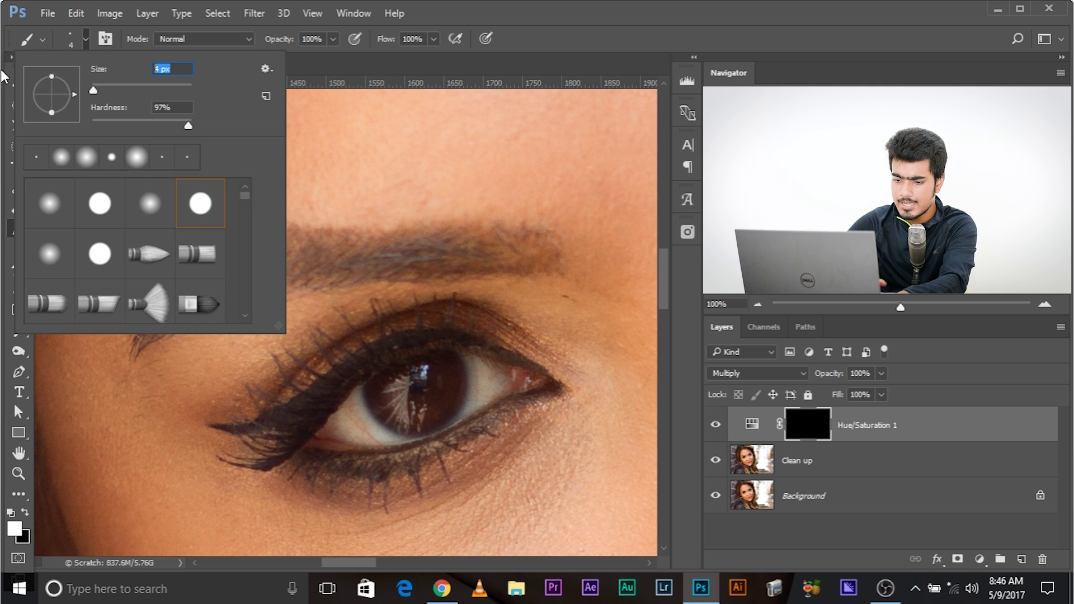
key("Return")
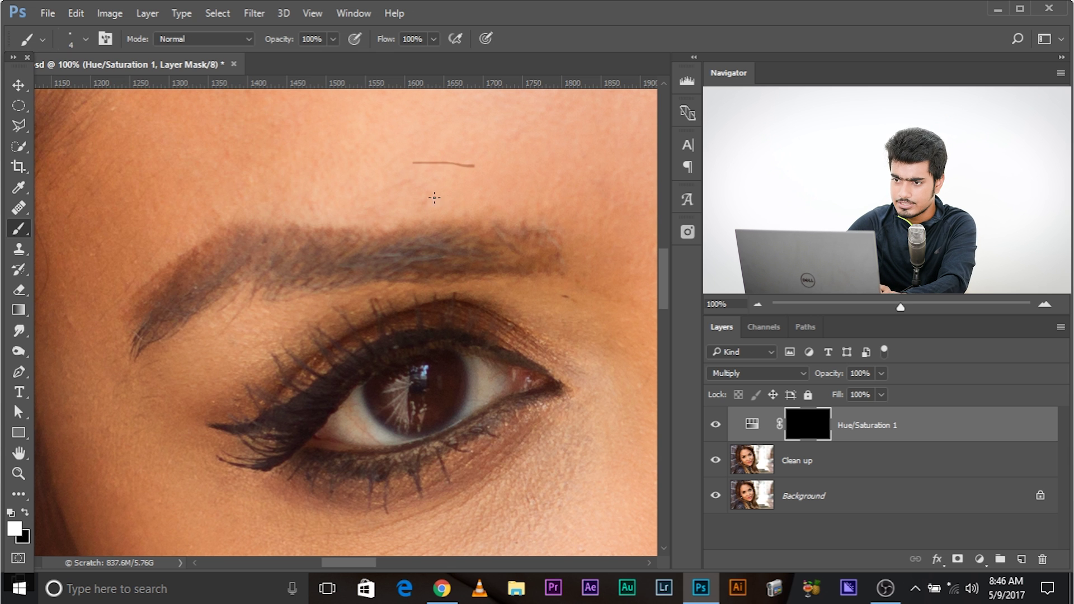
key("ctrl+plus")
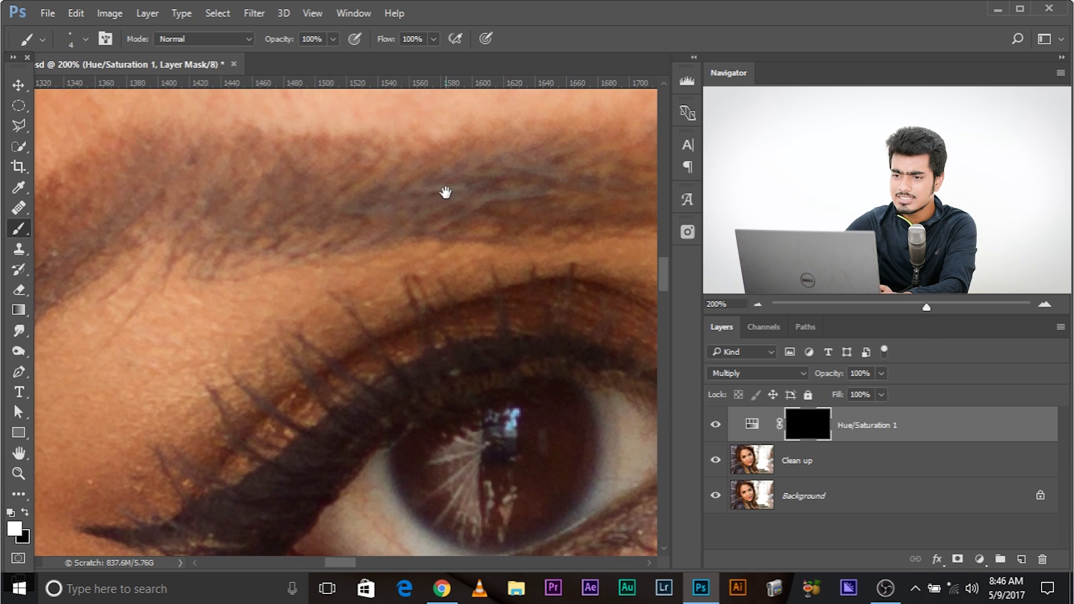
mouse_move(445, 187)
left_mouse_down()
mouse_move(283, 357)
mouse_move(202, 396)
left_mouse_up()
left_click_drag(470, 275, 148, 232)
key("ctrl+z")
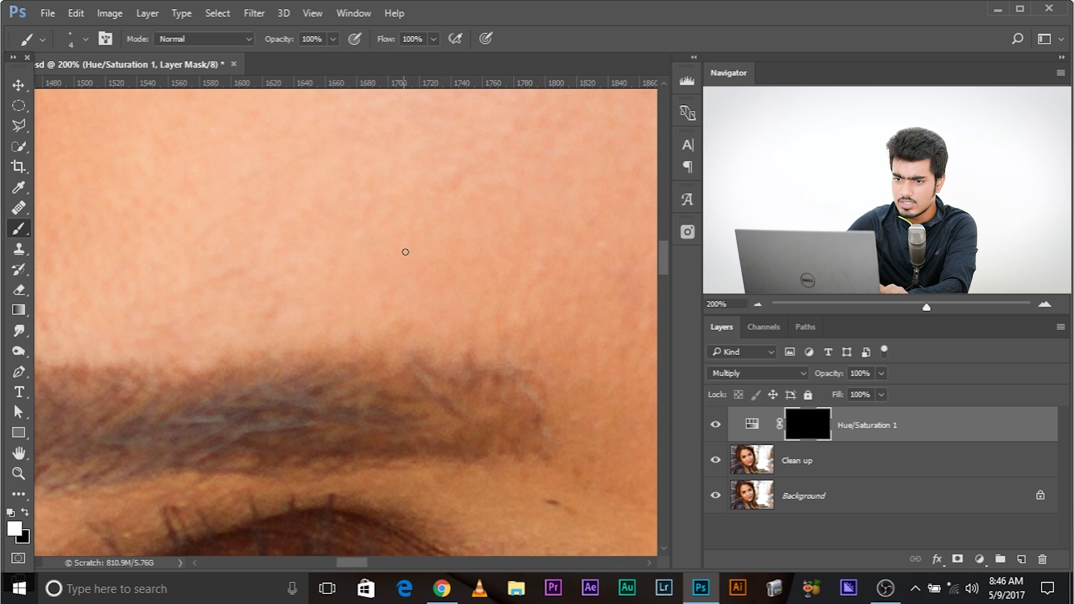
left_click_drag(407, 251, 35, 181)
left_click_drag(345, 257, 35, 173)
left_click_drag(360, 287, 135, 224)
key("ctrl+z")
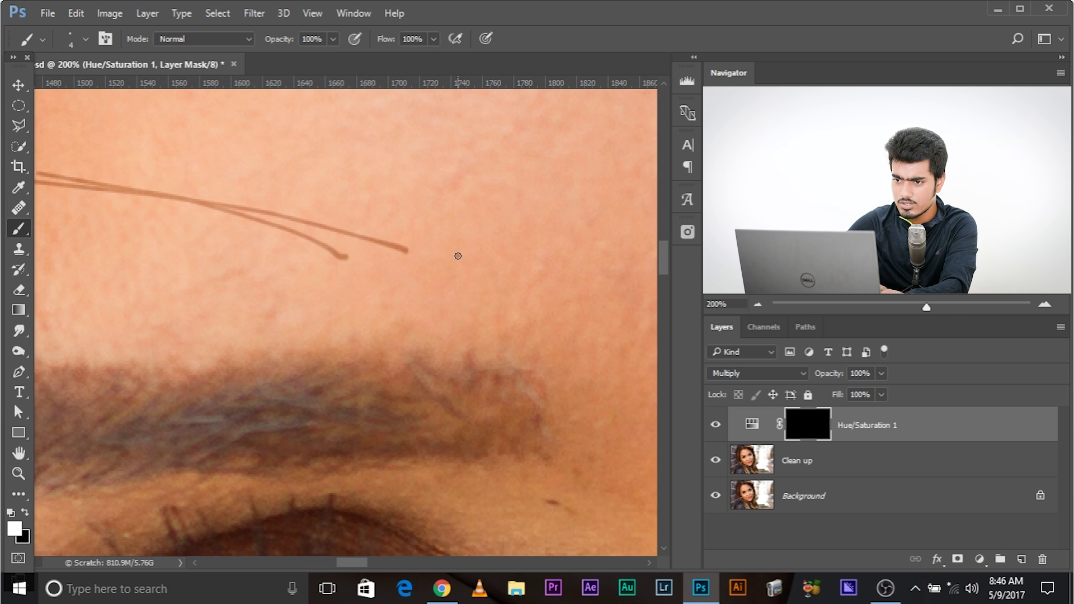
left_click_drag(457, 255, 371, 256)
key("ctrl+alt+z")
key("ctrl+alt+z")
key("ctrl+alt+z")
left_click_drag(491, 241, 201, 266)
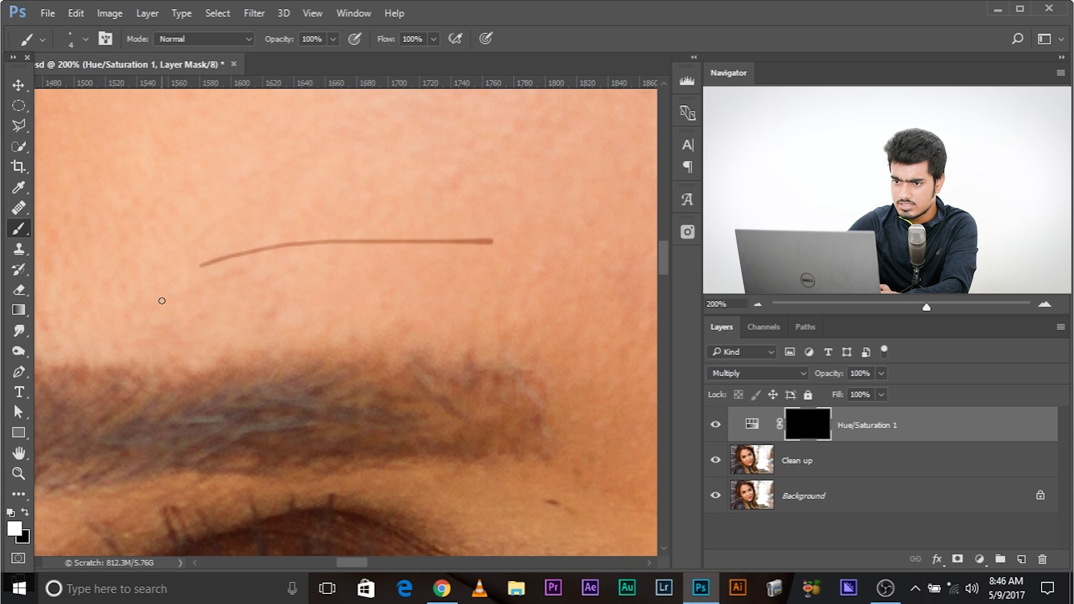
key("ctrl+z")
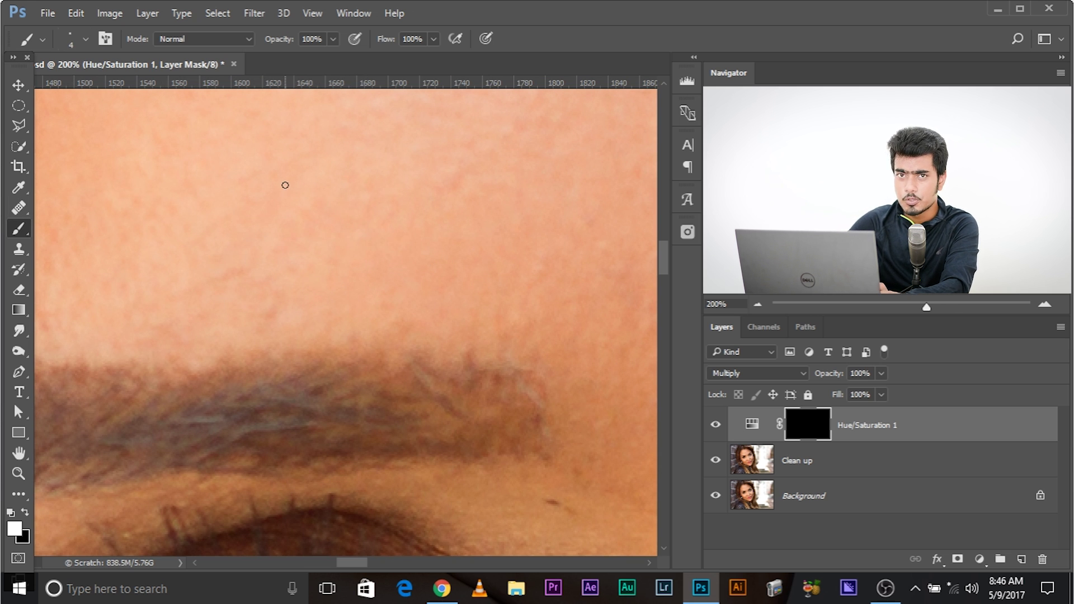
left_click(354, 14)
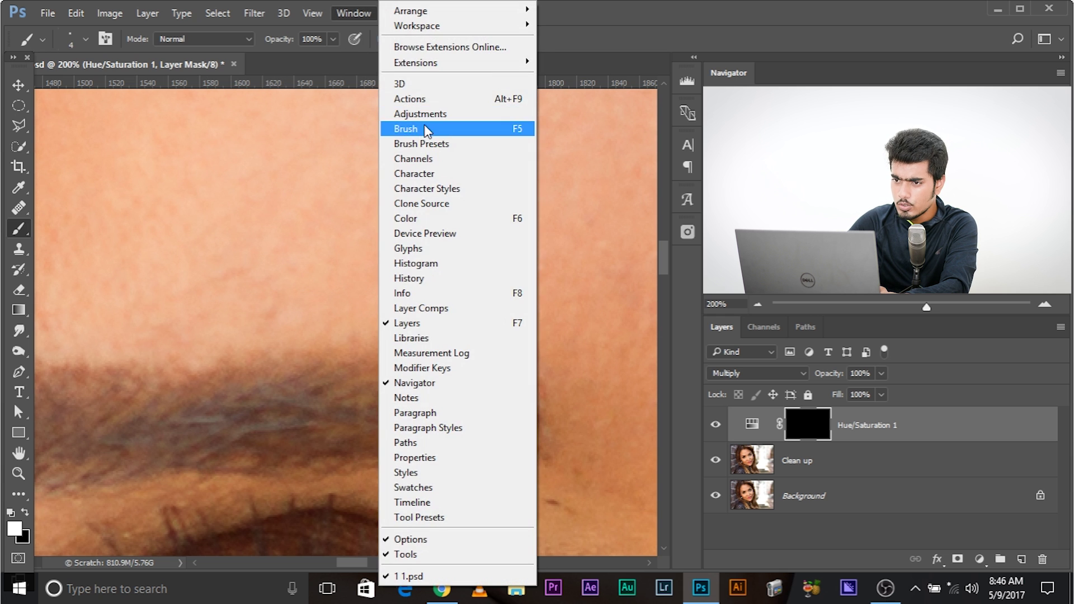
- Turn on Shape Dynamics in the Brush panel and test Pen Pressure size control
left_click(424, 128)
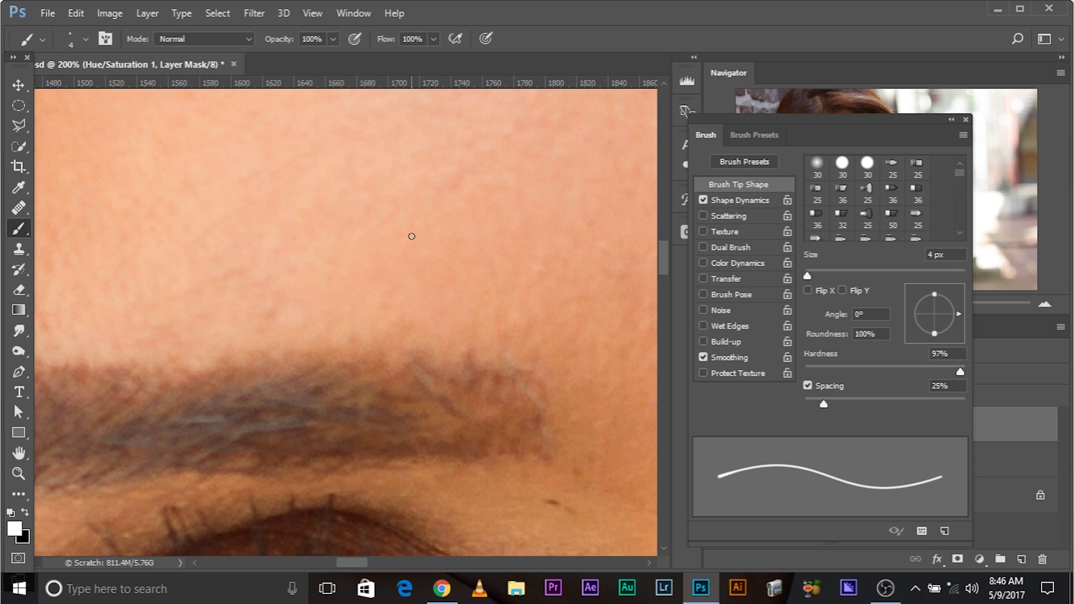
left_click(732, 202)
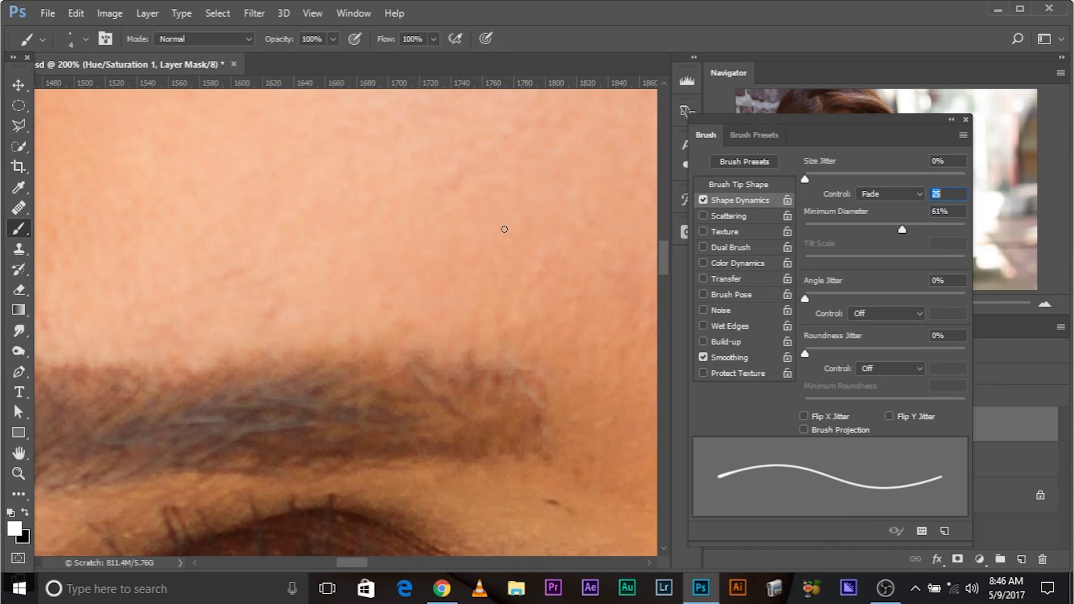
left_click(872, 195)
left_click(875, 227)
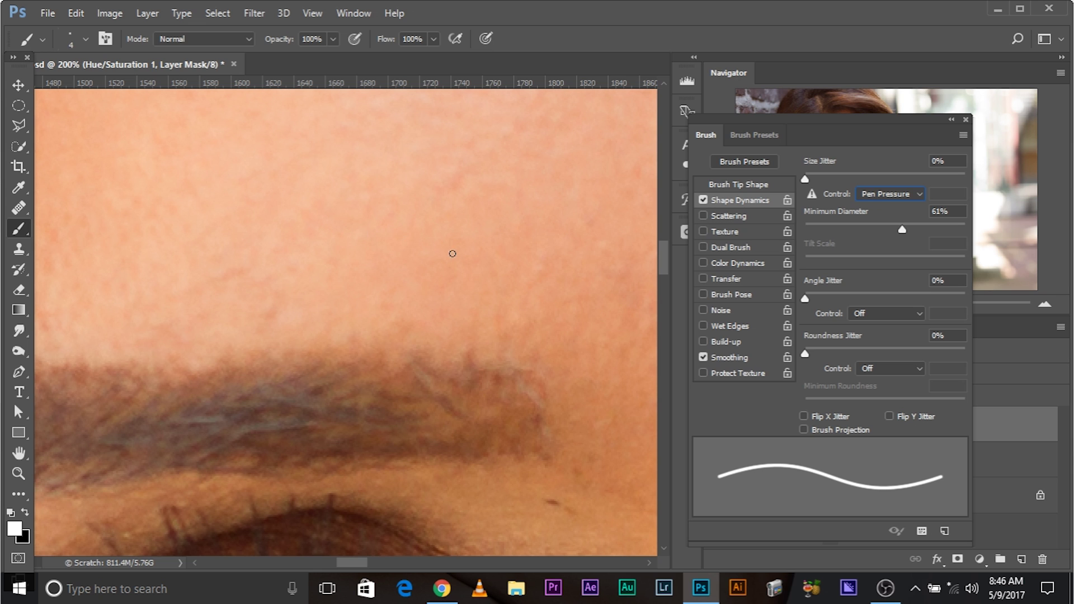
left_click_drag(419, 230, 95, 235)
key("ctrl+z")
- Switch the size jitter control to Fade and test strokes at various minimum diameters
left_click(889, 193)
left_click(898, 214)
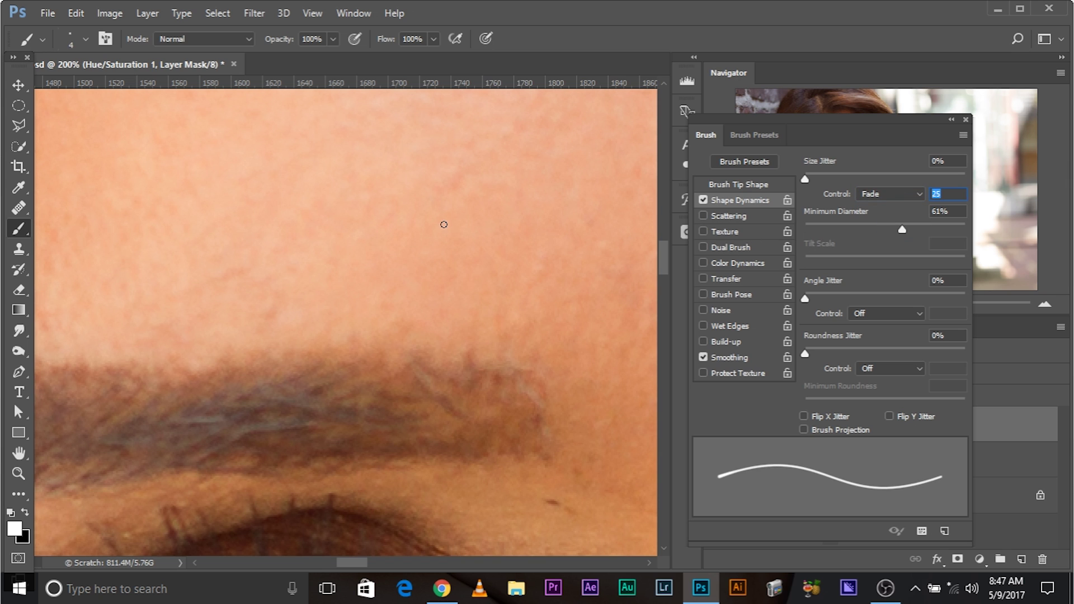
mouse_move(879, 230)
left_mouse_down()
mouse_move(826, 227)
mouse_move(877, 226)
left_mouse_up()
left_click_drag(487, 241, 60, 235)
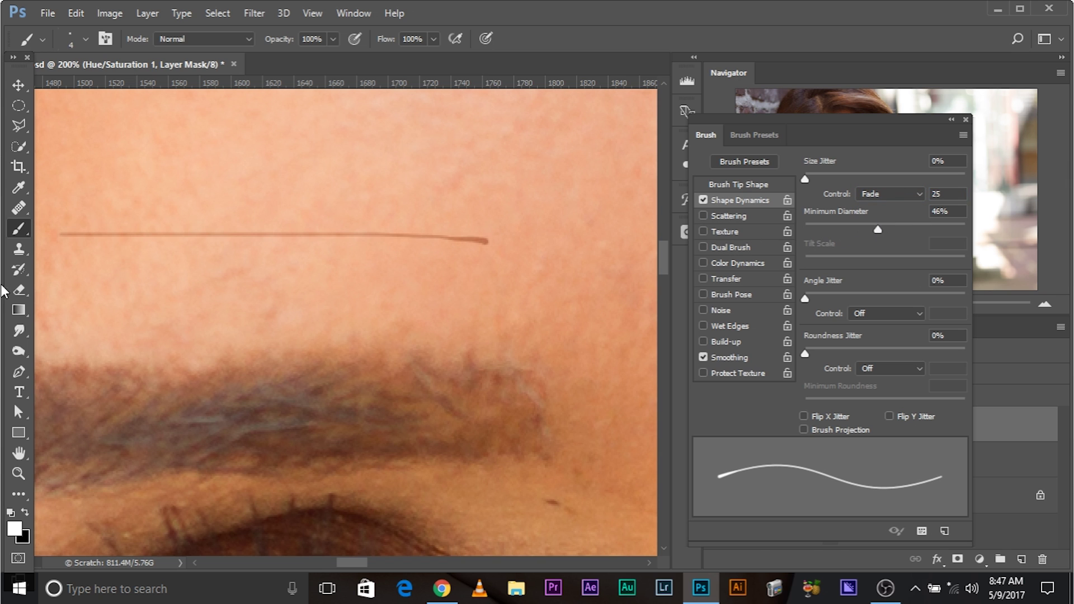
key("ctrl+z")
left_click_drag(565, 259, 193, 255)
key("ctrl+z")
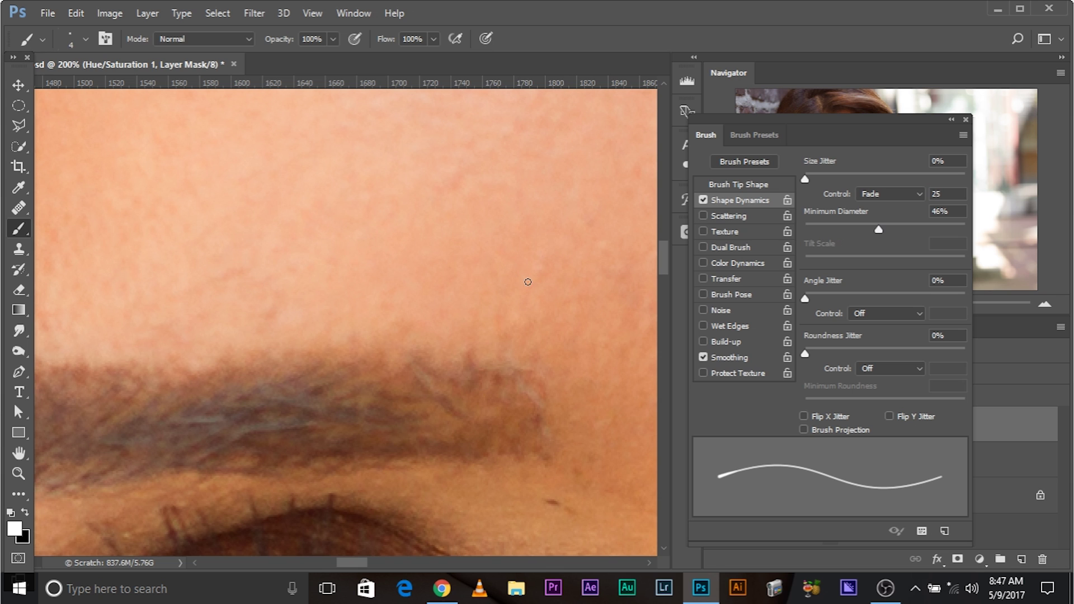
left_click_drag(530, 280, 45, 261)
key("ctrl+z")
left_click_drag(518, 248, 166, 315)
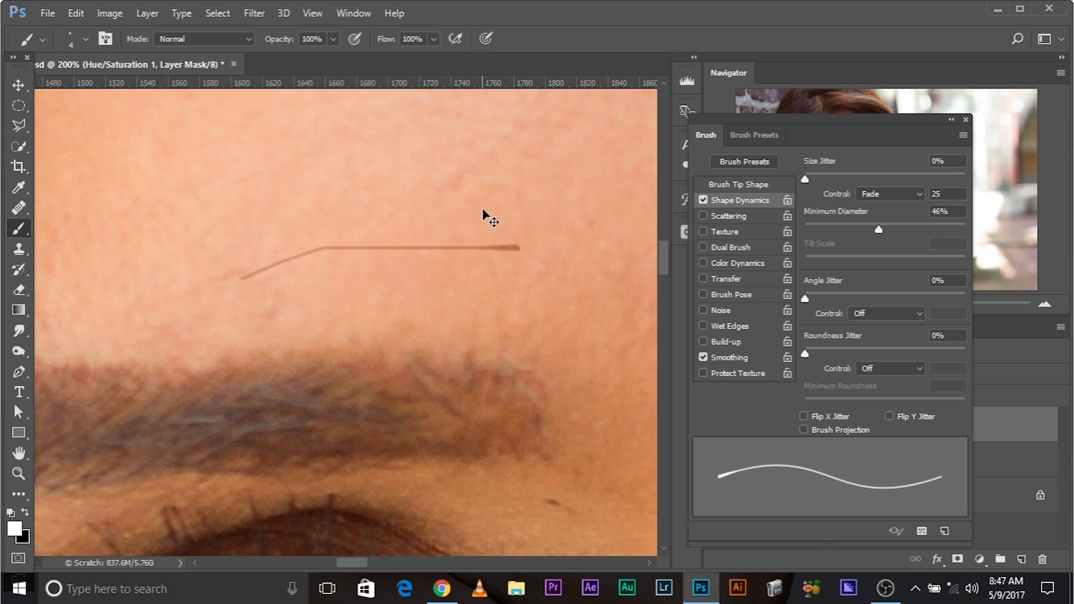
key("ctrl+z")
left_click_drag(561, 263, 50, 265)
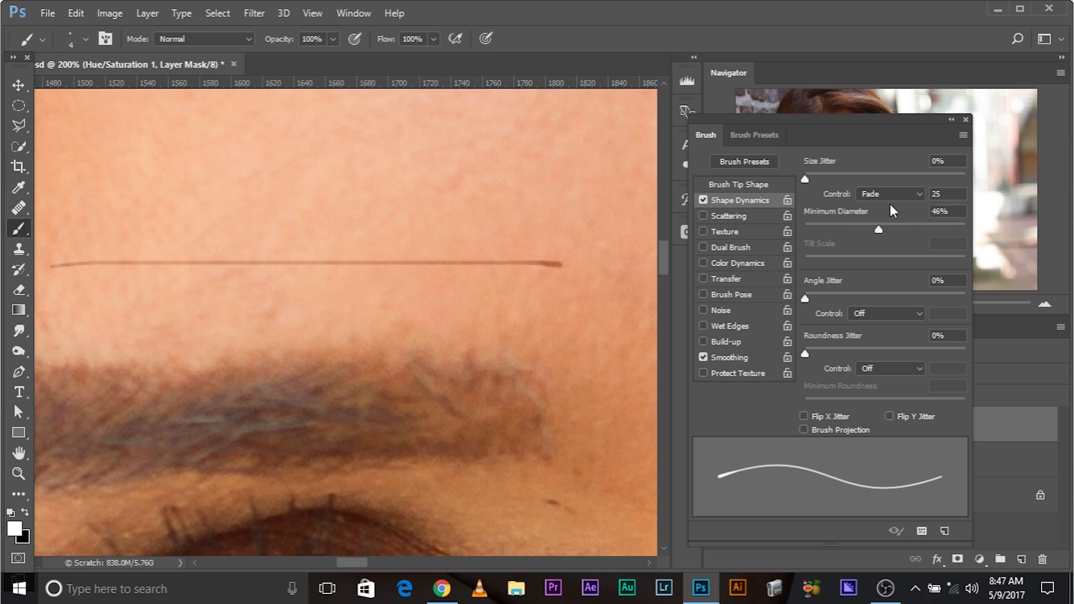
key("ctrl+z")
- Fine-tune the minimum diameter with test strokes, settling on 57%
left_click_drag(877, 229, 900, 229)
left_click_drag(583, 232, 235, 265)
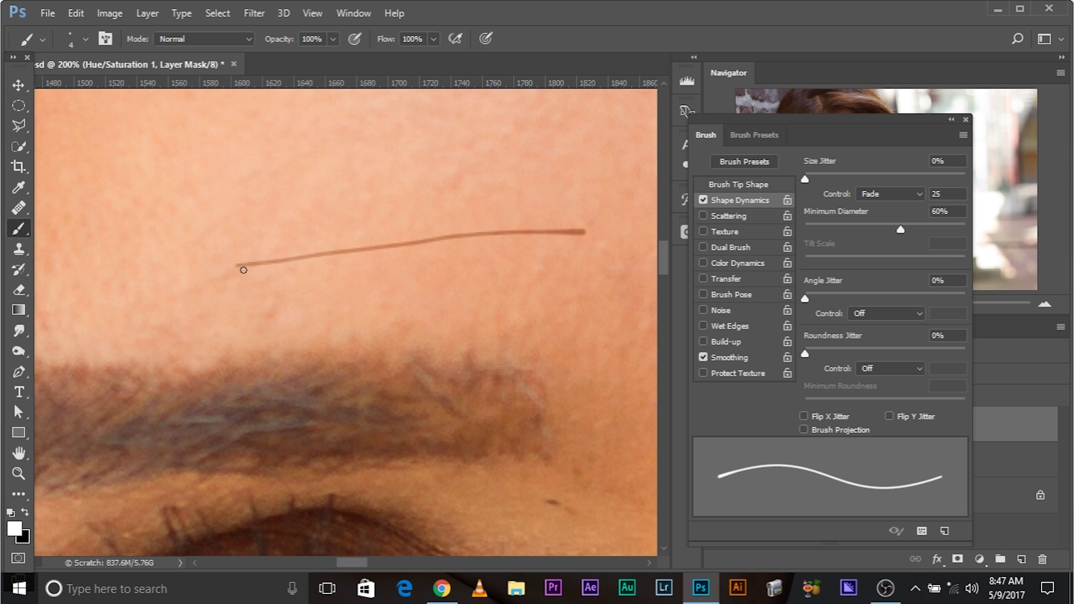
key("ctrl+z")
left_click(823, 229)
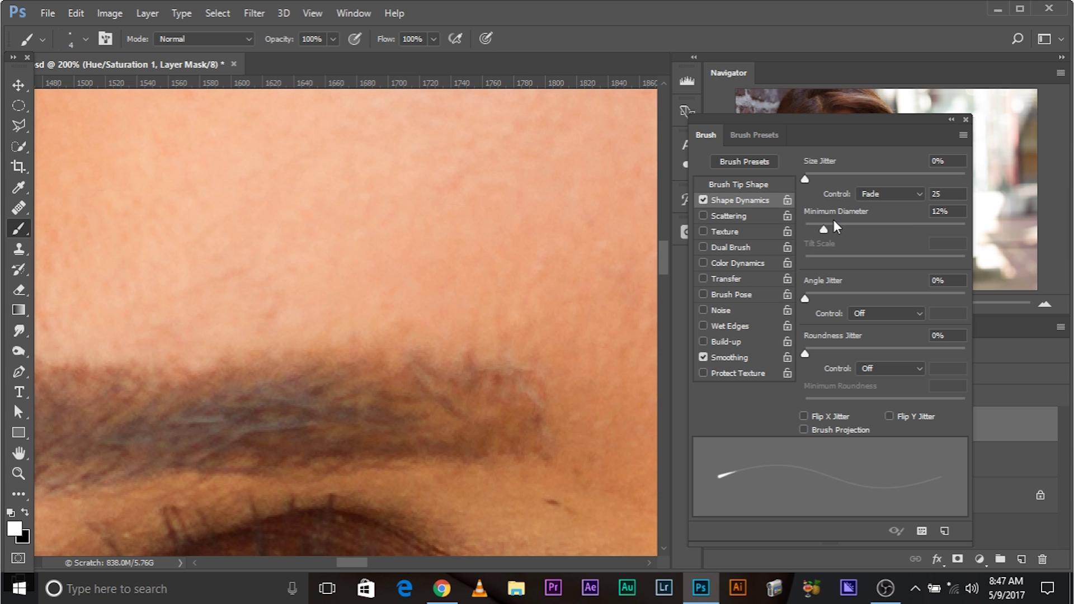
mouse_move(833, 220)
left_mouse_down()
mouse_move(886, 226)
mouse_move(870, 227)
left_mouse_up()
left_click_drag(428, 337, 216, 299)
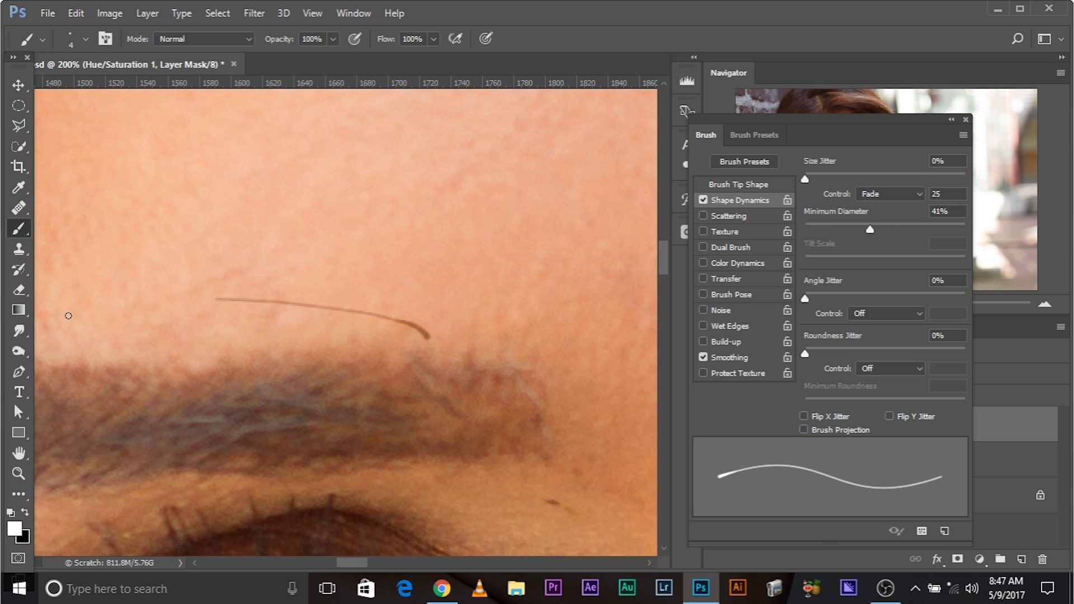
key("ctrl+z")
left_click(915, 225)
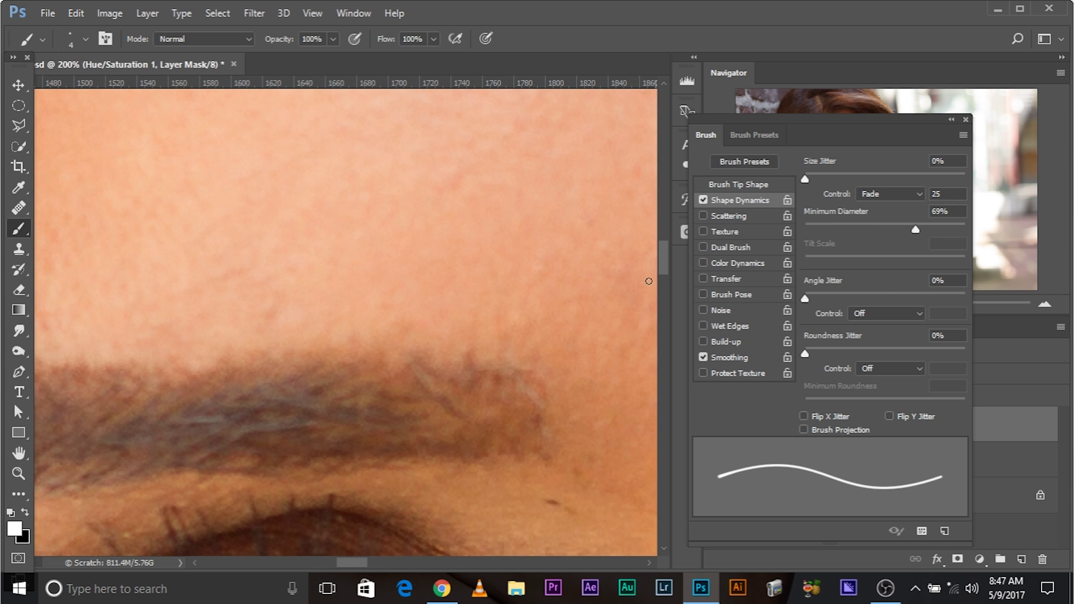
left_click(888, 226)
left_click_drag(477, 263, 165, 245)
key("ctrl+z")
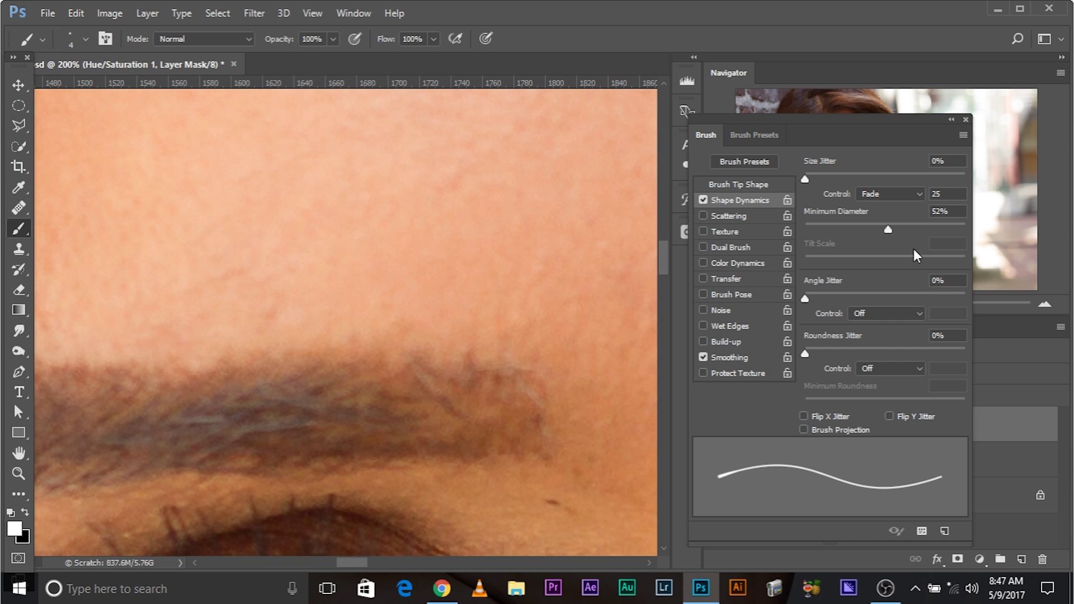
left_click(895, 231)
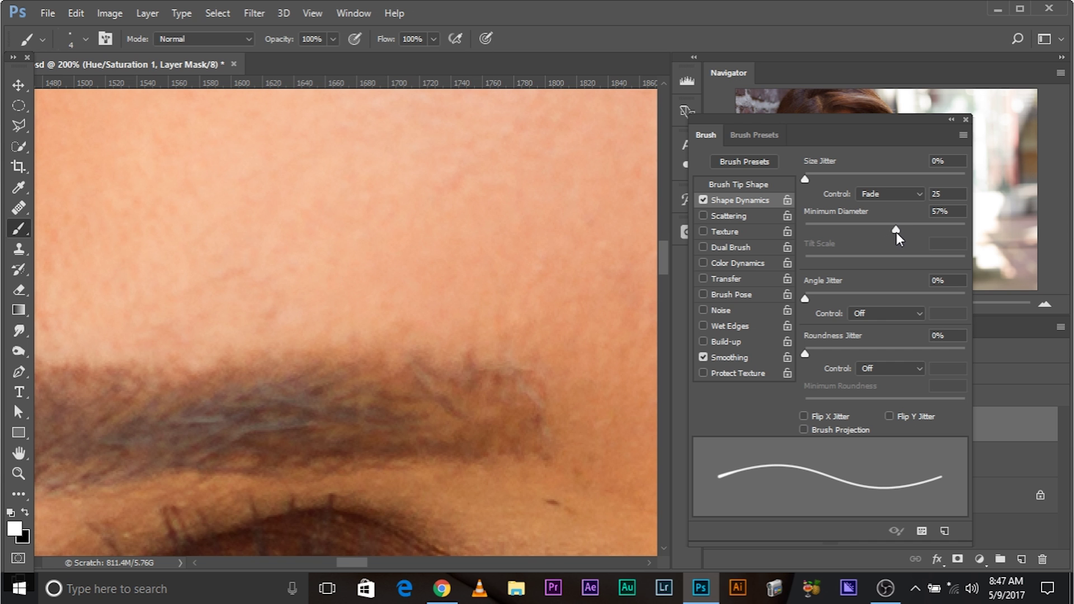
- Paint long tapered black hair strokes along the eyebrow on the mask, undoing the two extras
left_click(966, 120)
left_click_drag(304, 361, 486, 270)
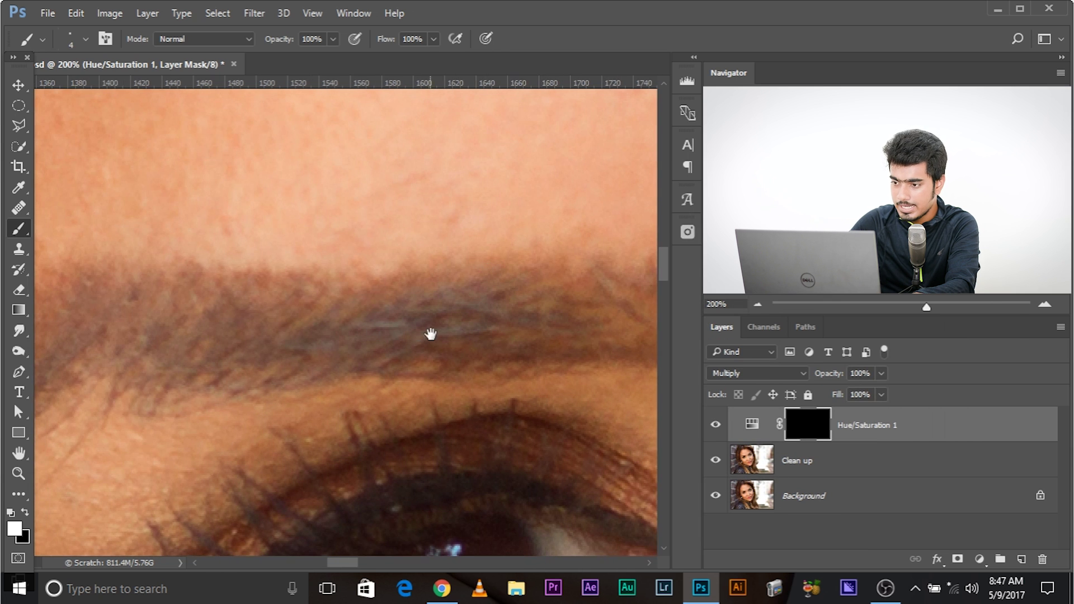
left_click_drag(429, 333, 329, 346)
left_click_drag(503, 372, 490, 361)
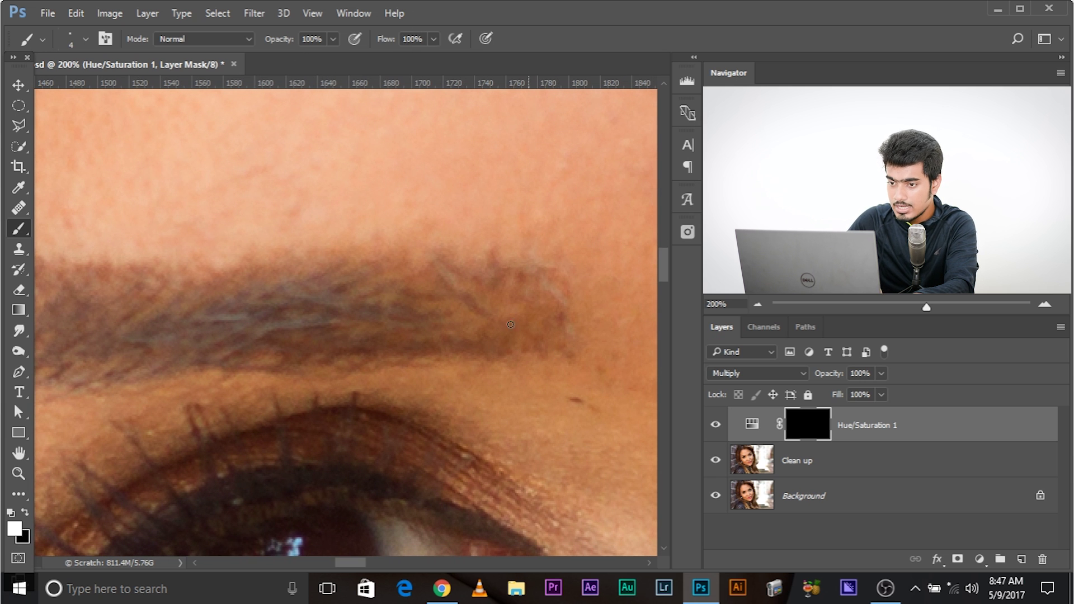
left_click_drag(529, 295, 611, 278)
left_click_drag(313, 276, 545, 301)
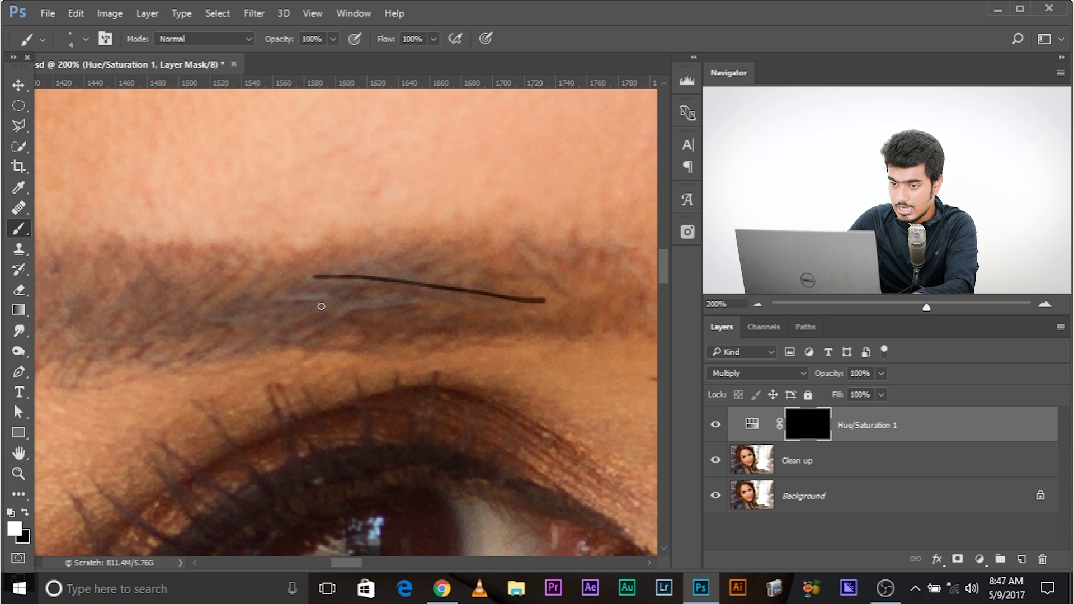
mouse_move(238, 300)
left_mouse_down()
mouse_move(454, 309)
mouse_move(85, 327)
left_mouse_up()
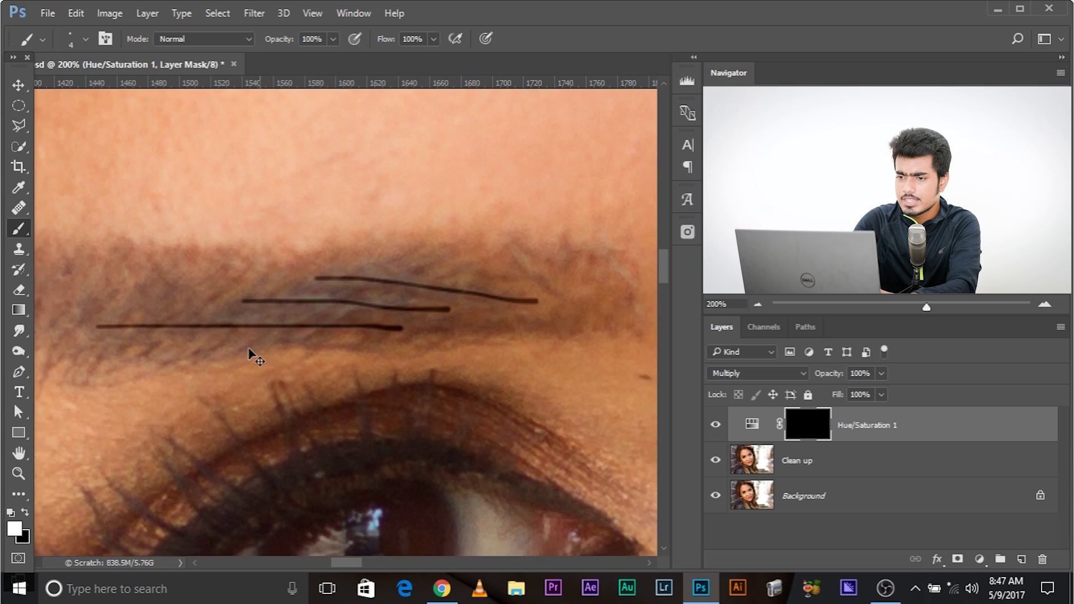
key("ctrl+minus")
key("ctrl+plus")
left_click_drag(337, 323, 33, 338)
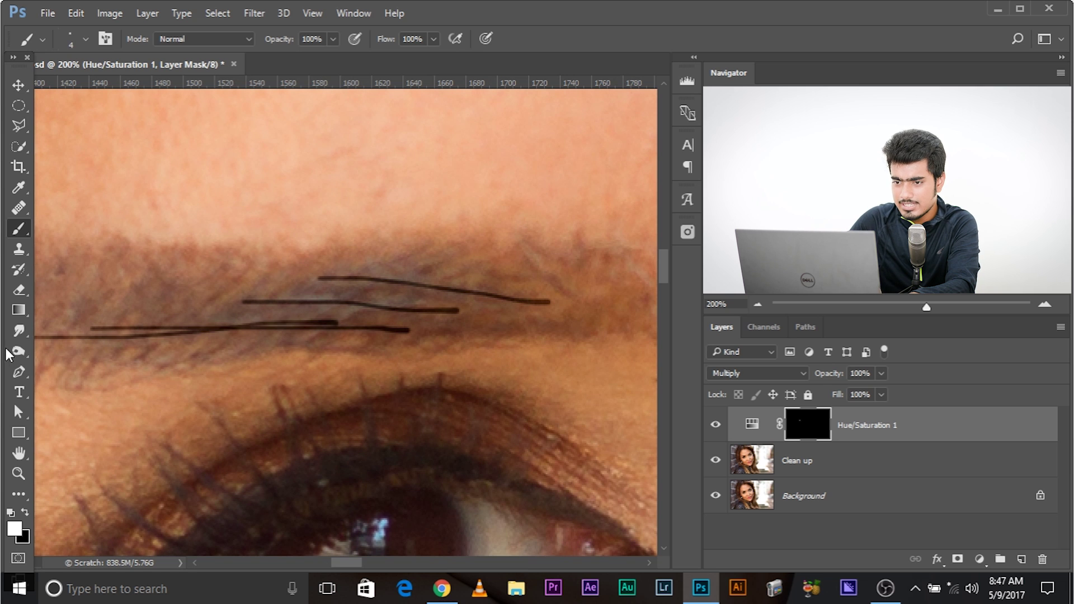
left_click_drag(302, 304, 76, 304)
key("ctrl+alt+z")
key("ctrl+alt+z")
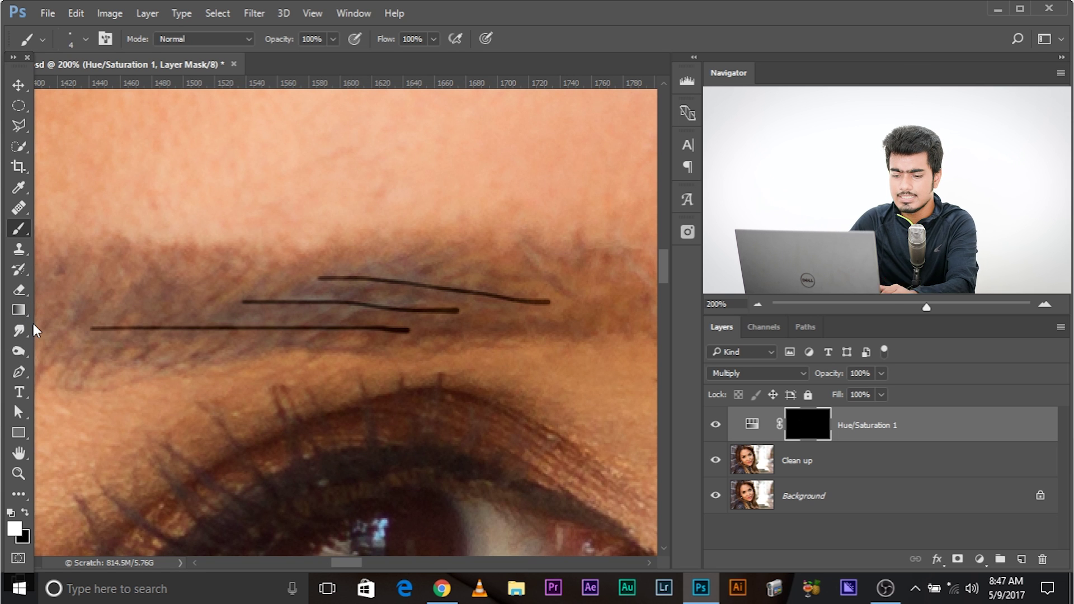
- Rotate the canvas view to about -12° and zoom back to 200% on the eyebrow
key("r")
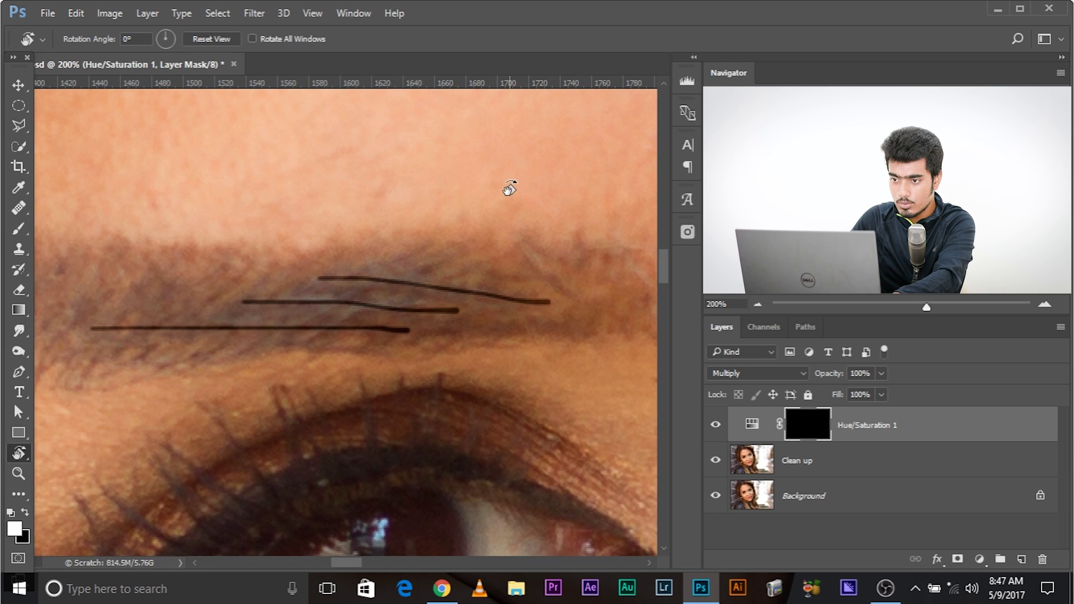
mouse_move(505, 186)
left_mouse_down()
mouse_move(504, 170)
mouse_move(444, 143)
left_mouse_up()
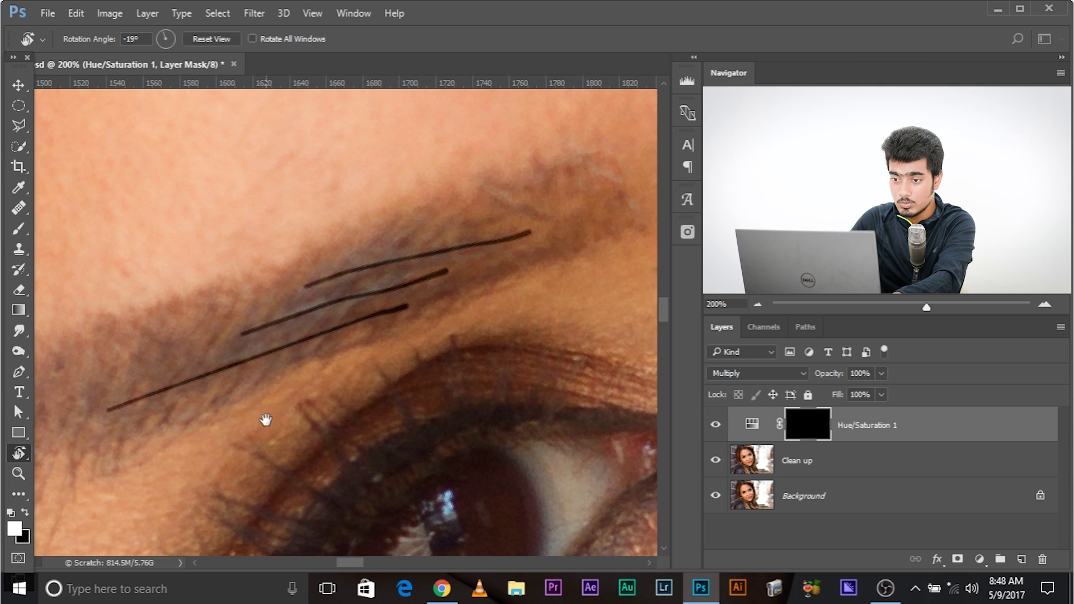
left_click_drag(263, 420, 352, 221)
scroll(292, 398, "down", 3)
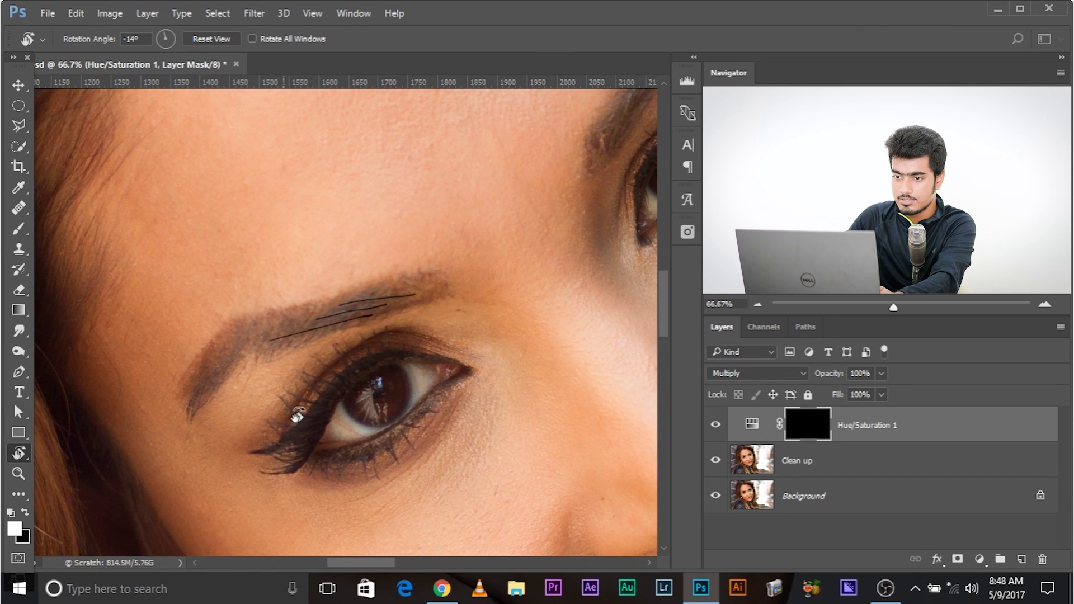
mouse_move(356, 241)
left_mouse_down()
mouse_move(383, 242)
mouse_move(360, 242)
left_mouse_up()
key("ctrl+plus")
key("ctrl+plus")
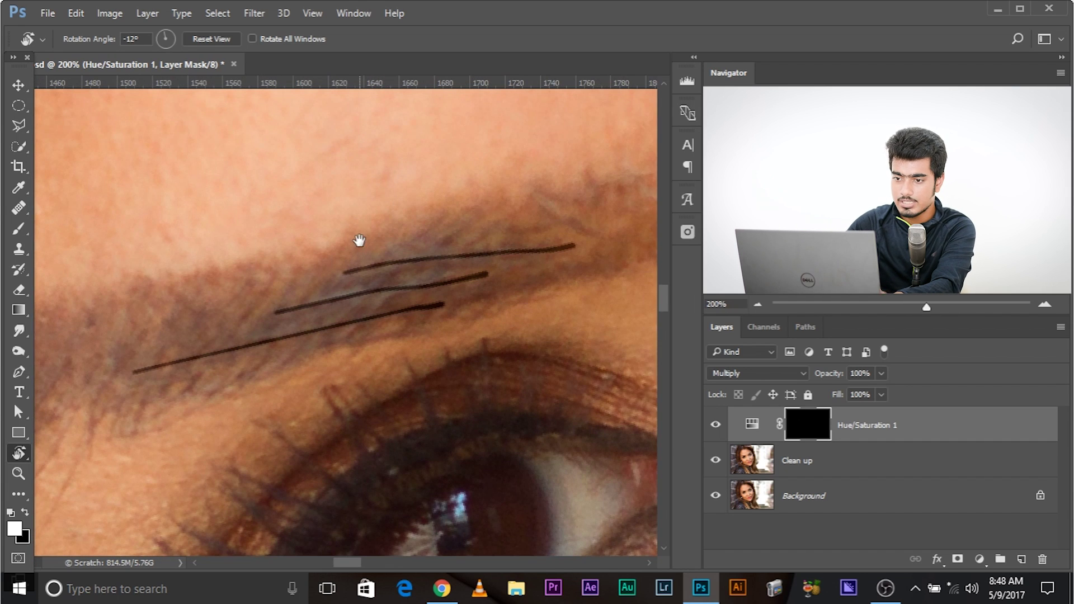
left_click(17, 230)
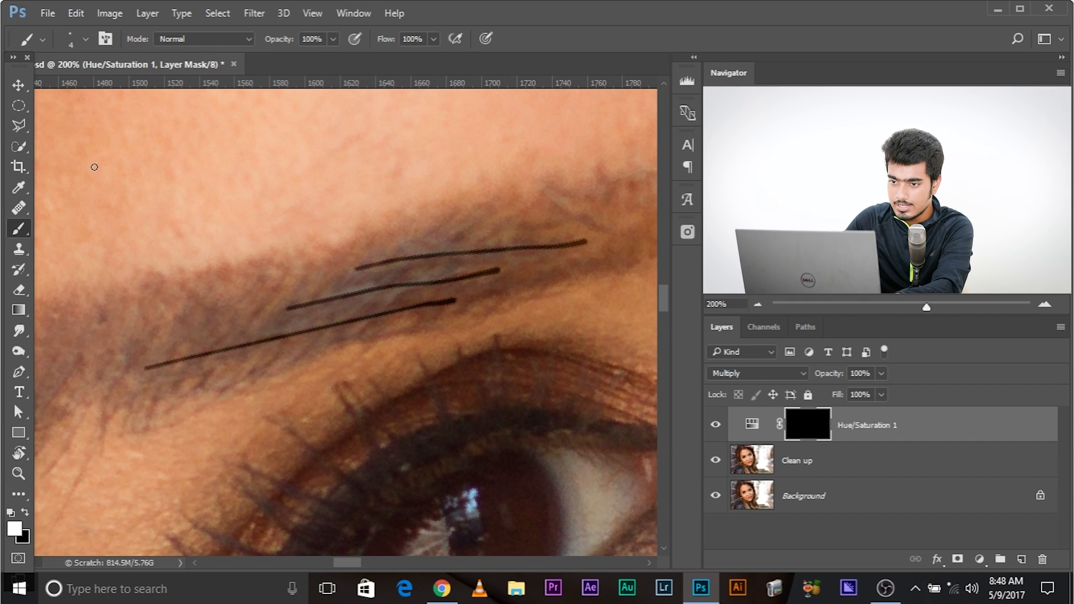
- Paint horizontal and diagonal hair strokes across the middle of the brow
scroll(597, 243, "right", 3)
left_click_drag(464, 258, 229, 257)
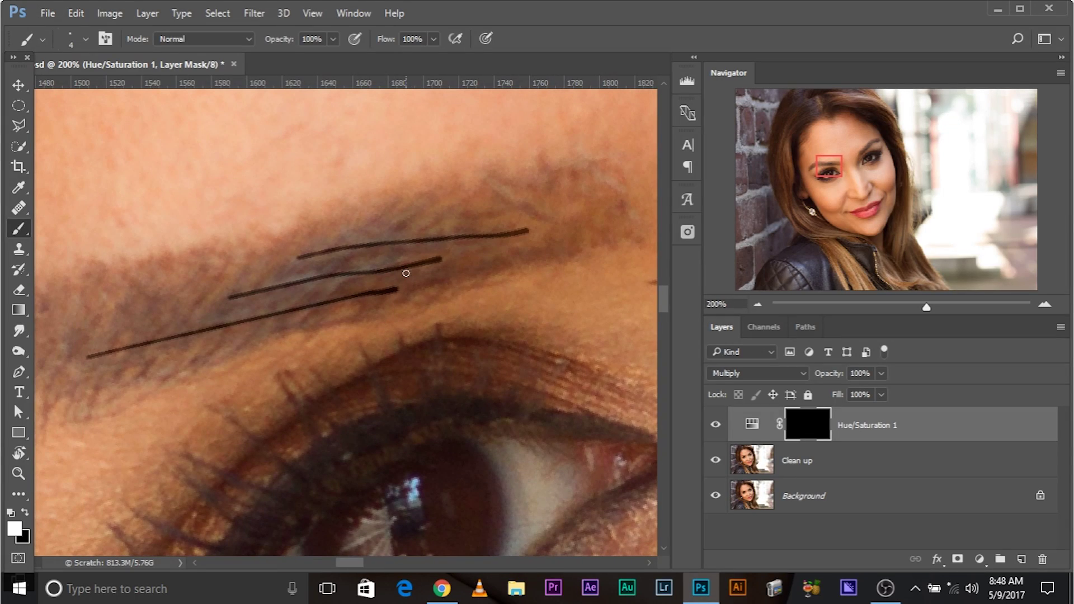
left_click_drag(487, 243, 214, 245)
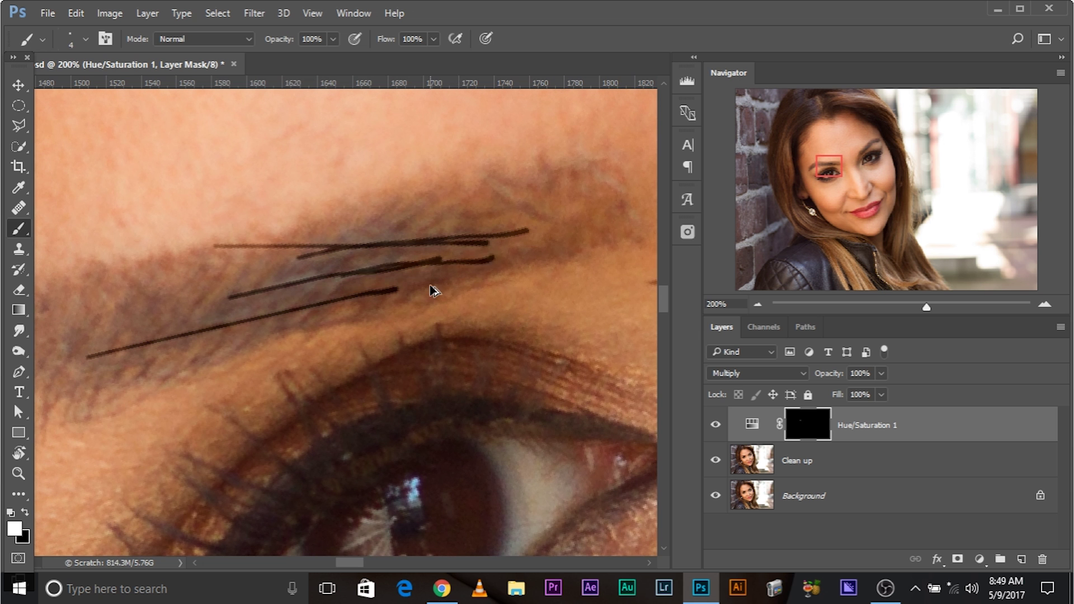
left_click_drag(497, 222, 156, 211)
mouse_move(212, 299)
left_mouse_down()
mouse_move(291, 265)
mouse_move(261, 257)
left_mouse_up()
left_click_drag(503, 207, 167, 279)
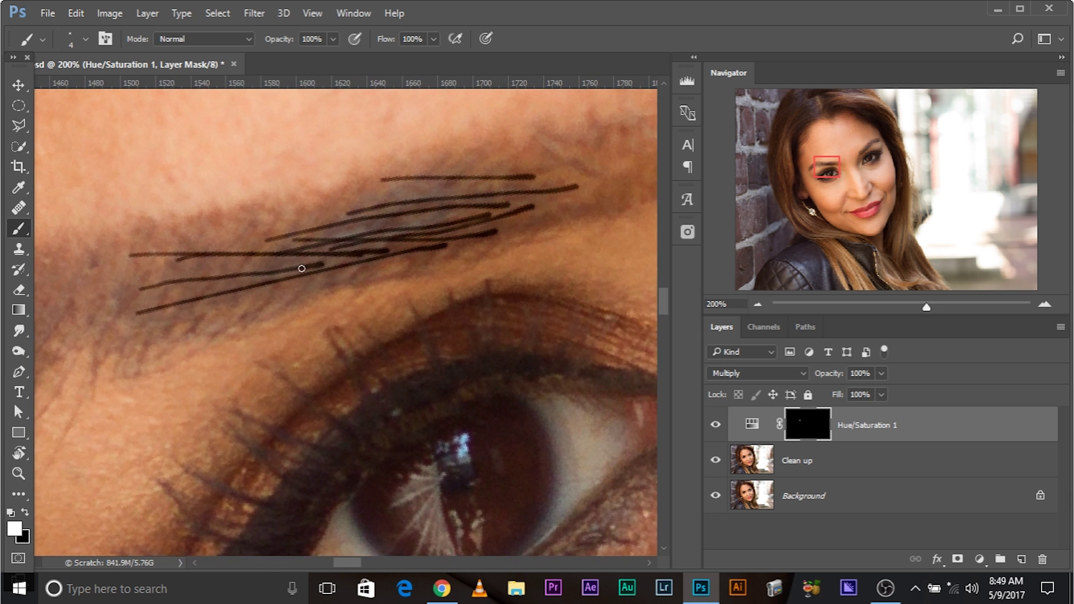
left_click_drag(246, 235, 140, 385)
left_click_drag(335, 262, 290, 358)
left_click_drag(431, 229, 358, 363)
- Add brow hairs from the inner end out to the right end of the brow
mouse_move(358, 363)
left_mouse_down()
mouse_move(194, 451)
mouse_move(371, 305)
mouse_move(341, 299)
left_mouse_up()
mouse_move(263, 330)
left_mouse_down()
mouse_move(162, 402)
mouse_move(291, 358)
mouse_move(263, 336)
left_mouse_up()
mouse_move(314, 307)
left_mouse_down()
mouse_move(228, 403)
mouse_move(336, 336)
left_mouse_up()
left_click_drag(252, 375, 185, 520)
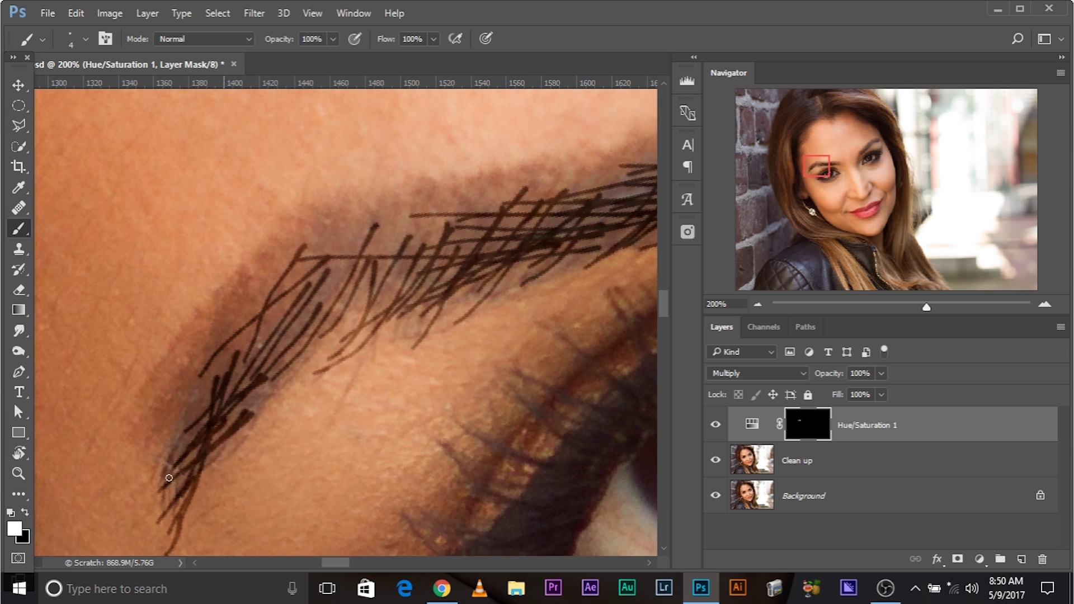
mouse_move(423, 336)
left_mouse_down()
mouse_move(415, 304)
mouse_move(358, 279)
left_mouse_up()
left_click_drag(307, 324, 193, 407)
left_click_drag(335, 347, 461, 339)
mouse_move(576, 309)
left_mouse_down()
mouse_move(468, 312)
mouse_move(473, 300)
left_mouse_up()
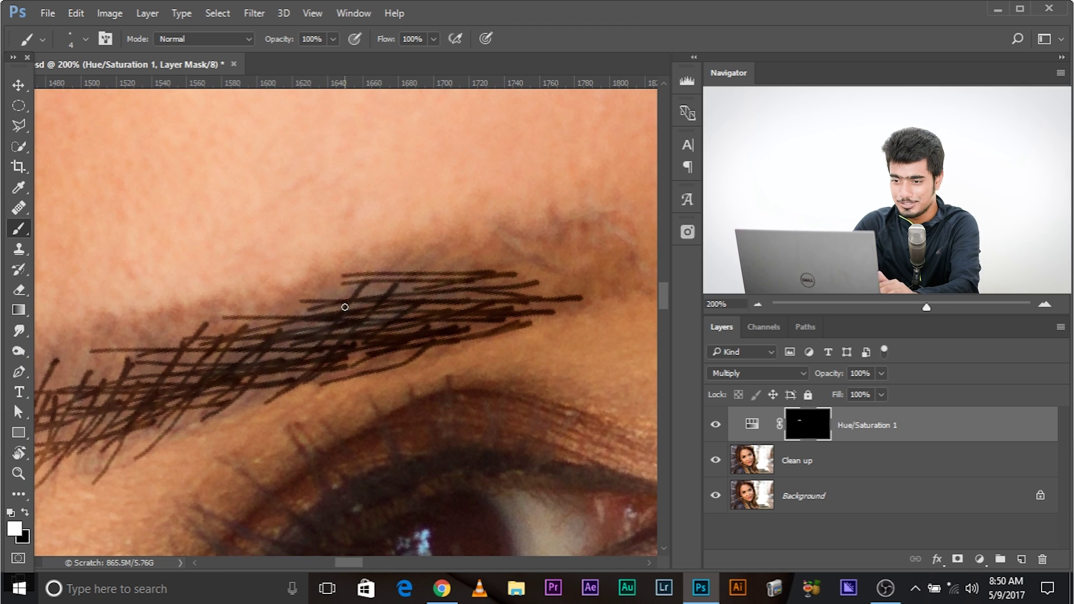
- Paint a few more hair strokes along the brow, then recentre on the eye
scroll(344, 307, "down", 3)
scroll(345, 308, "up", 1)
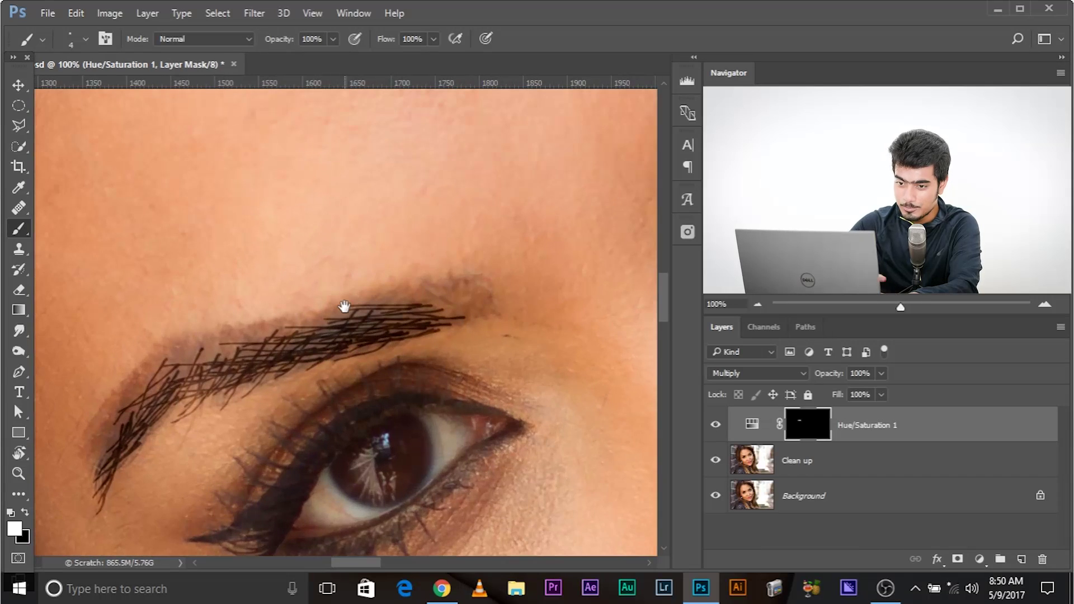
left_click_drag(332, 310, 400, 253)
scroll(401, 254, "up", 1)
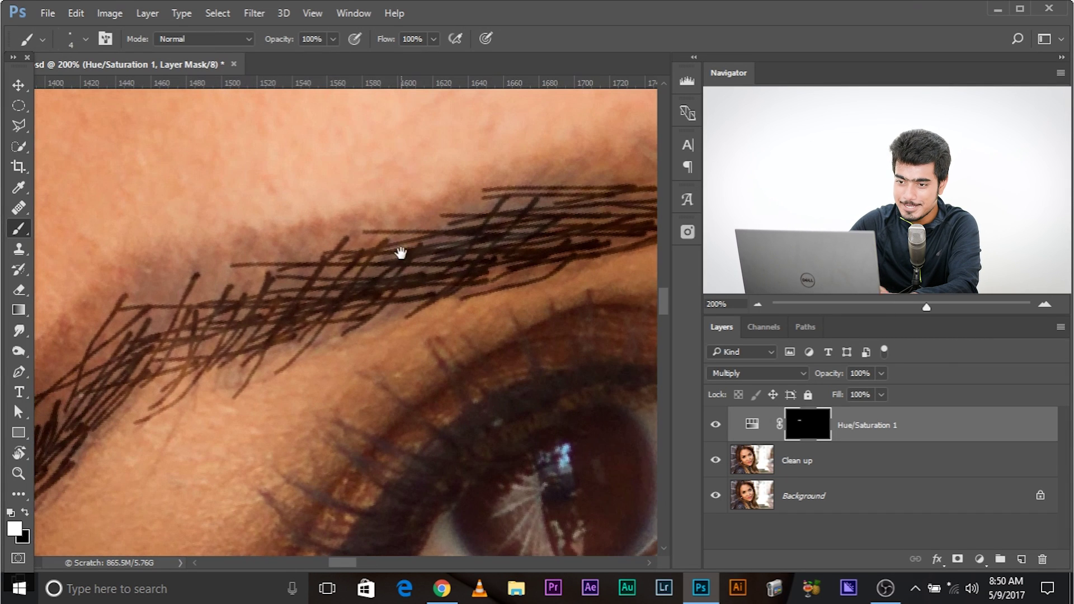
scroll(401, 292, "left", 1)
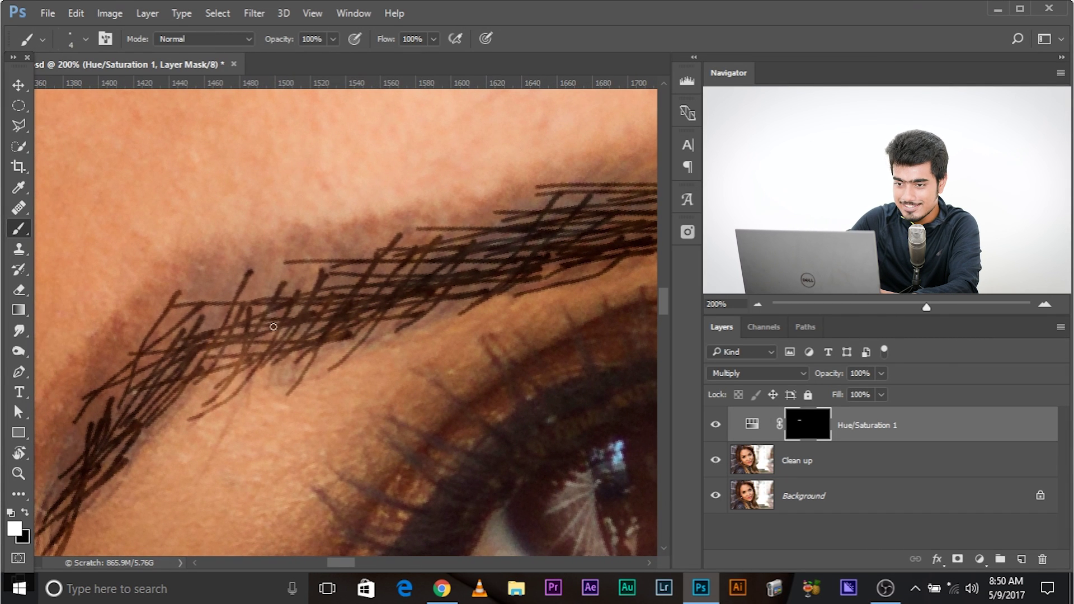
left_click_drag(273, 327, 161, 391)
scroll(162, 391, "down", 1)
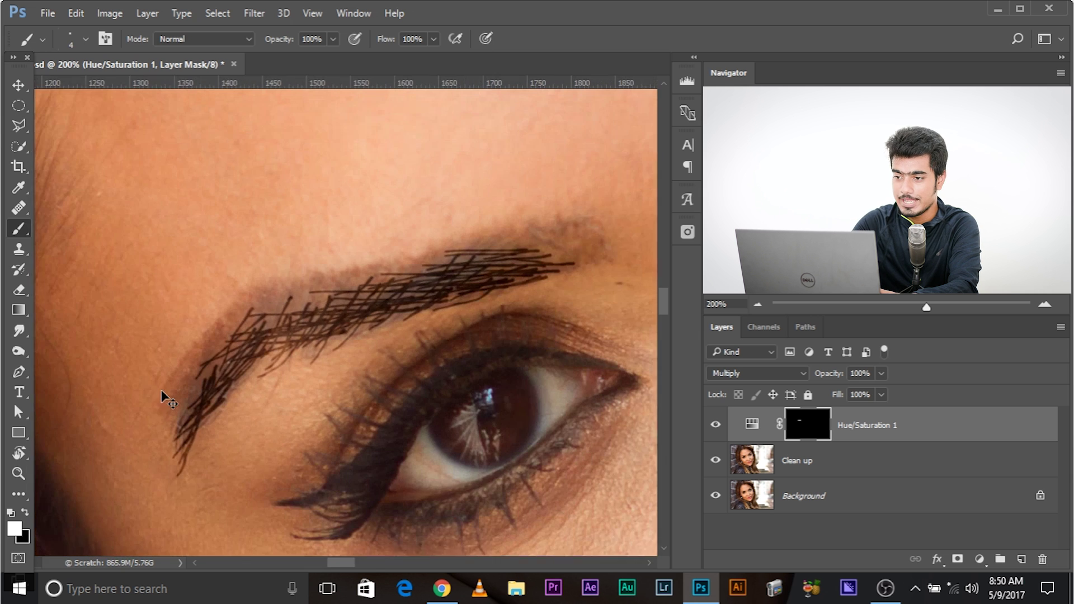
left_click_drag(491, 407, 446, 373)
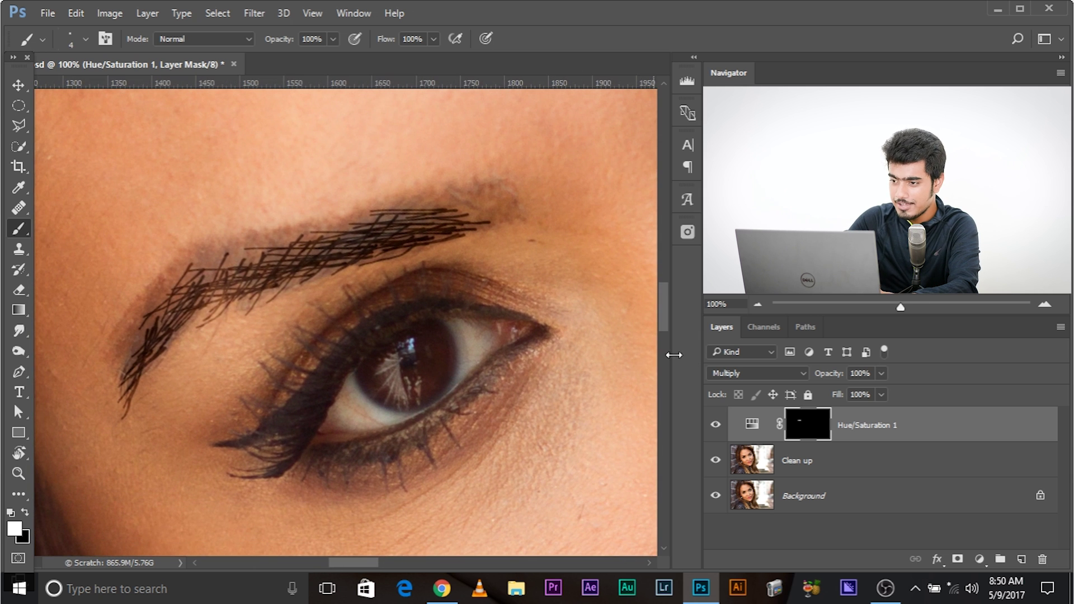
- Lower the Hue/Saturation layer opacity to 42% and compare the brow with it hidden
left_click_drag(861, 392, 841, 388)
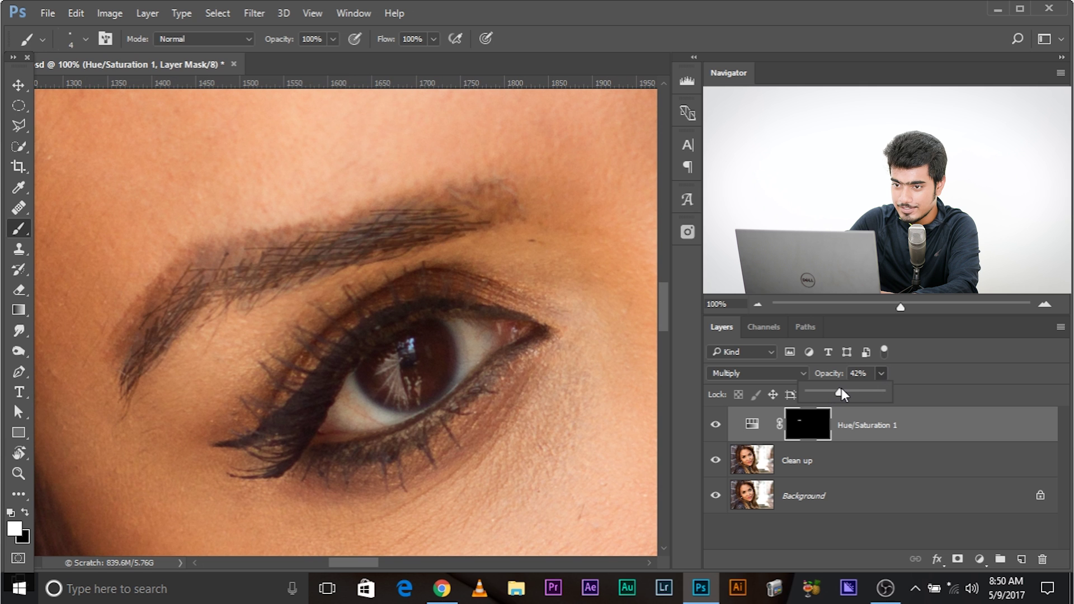
left_click(715, 427)
left_click(715, 427)
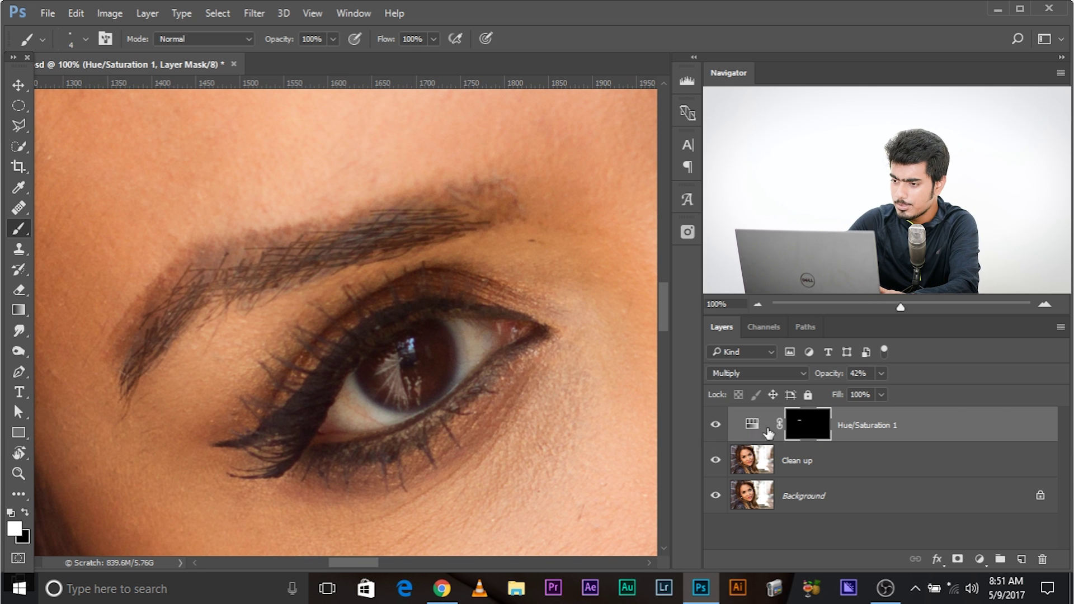
- Give the mask a 1.9 px feather in Properties and compare before and after
double_click(803, 425)
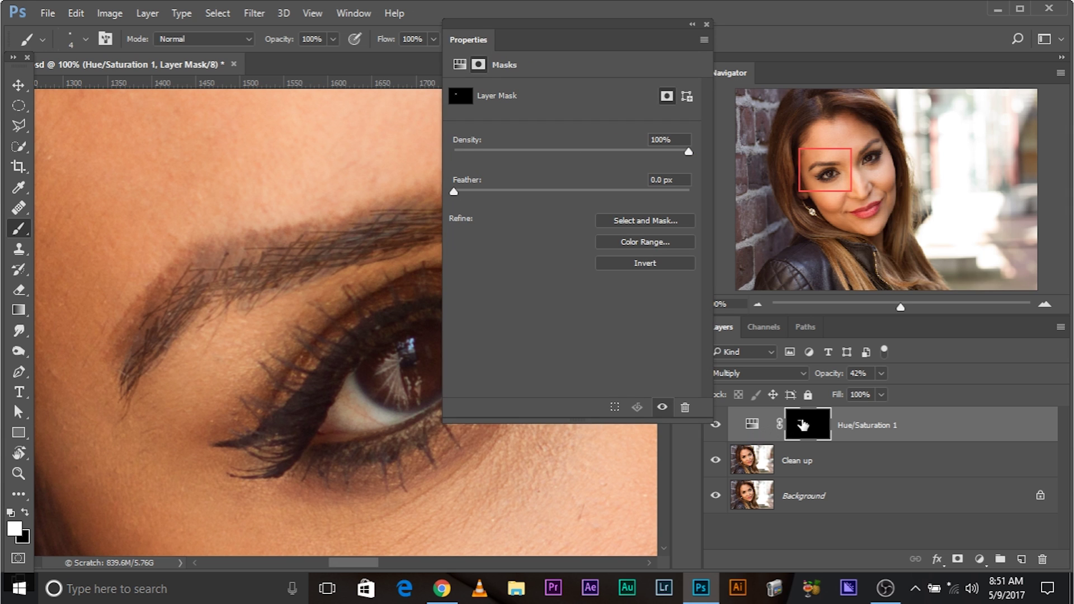
left_click(706, 25)
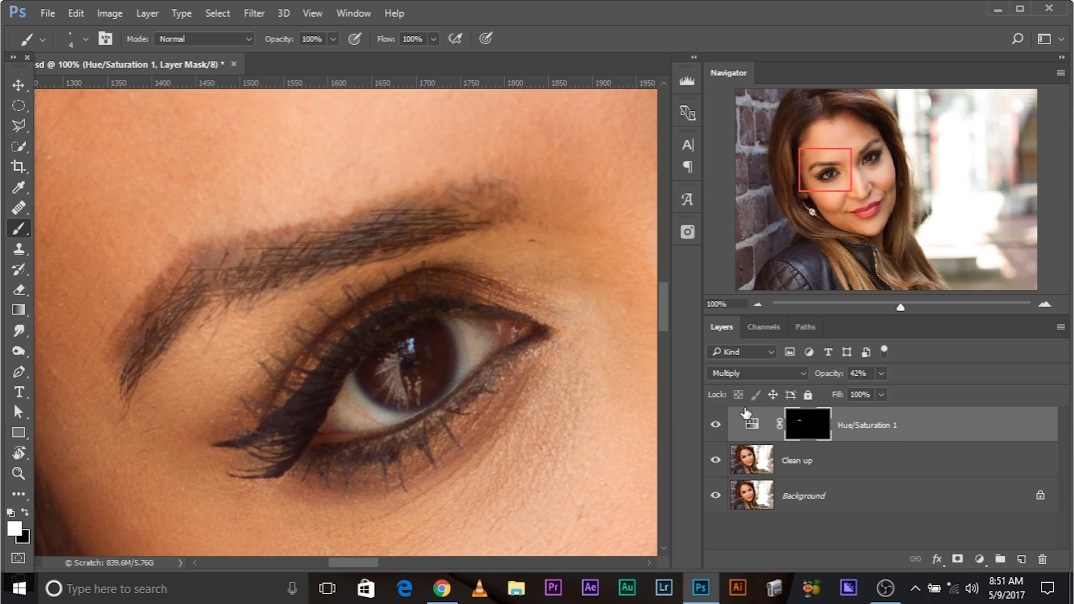
left_click(351, 14)
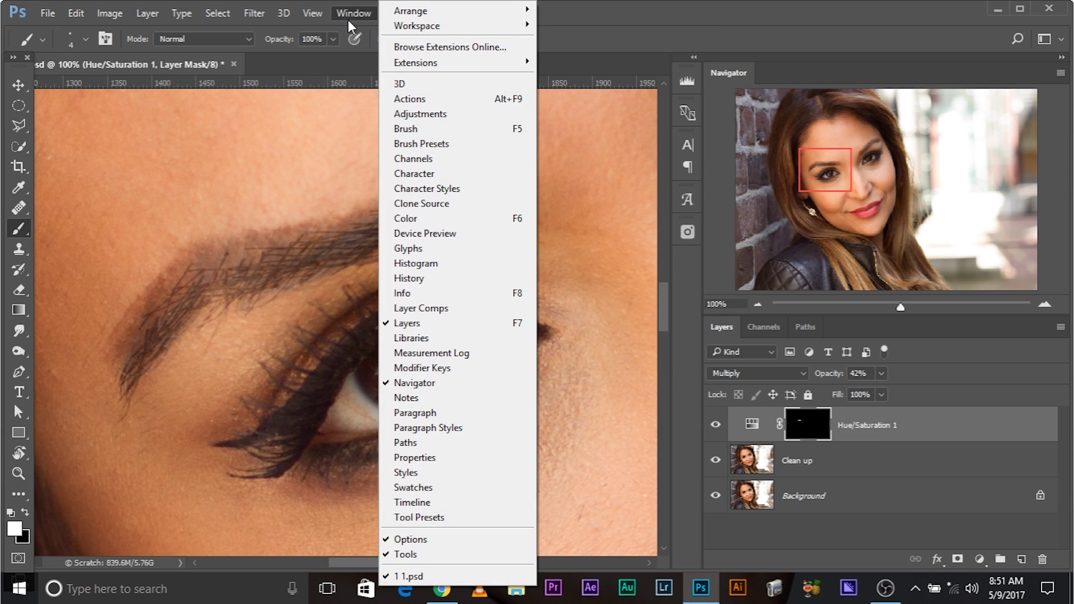
left_click(466, 457)
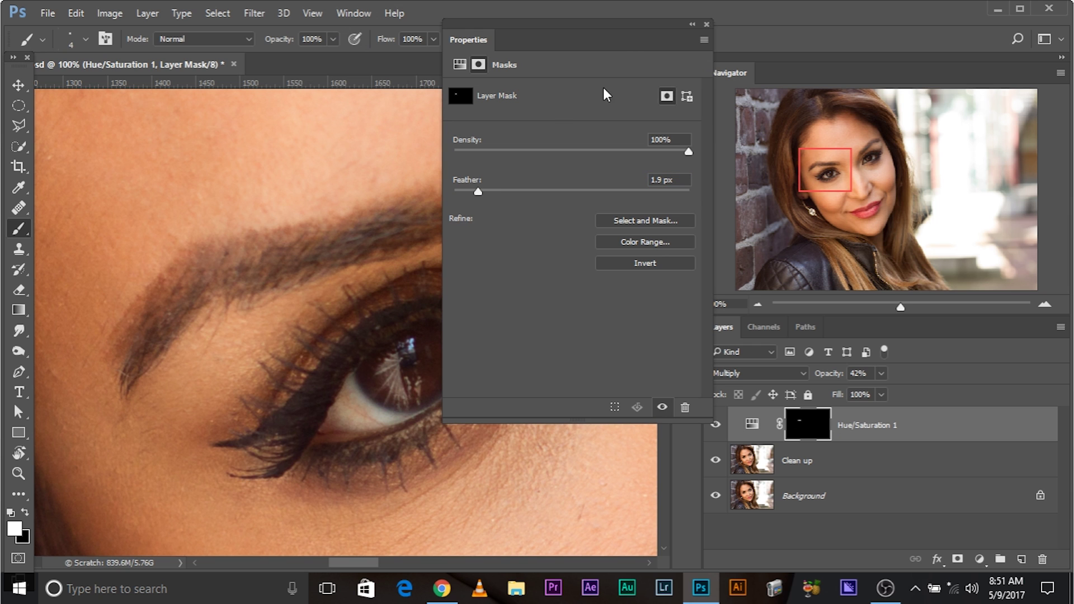
left_click(706, 24)
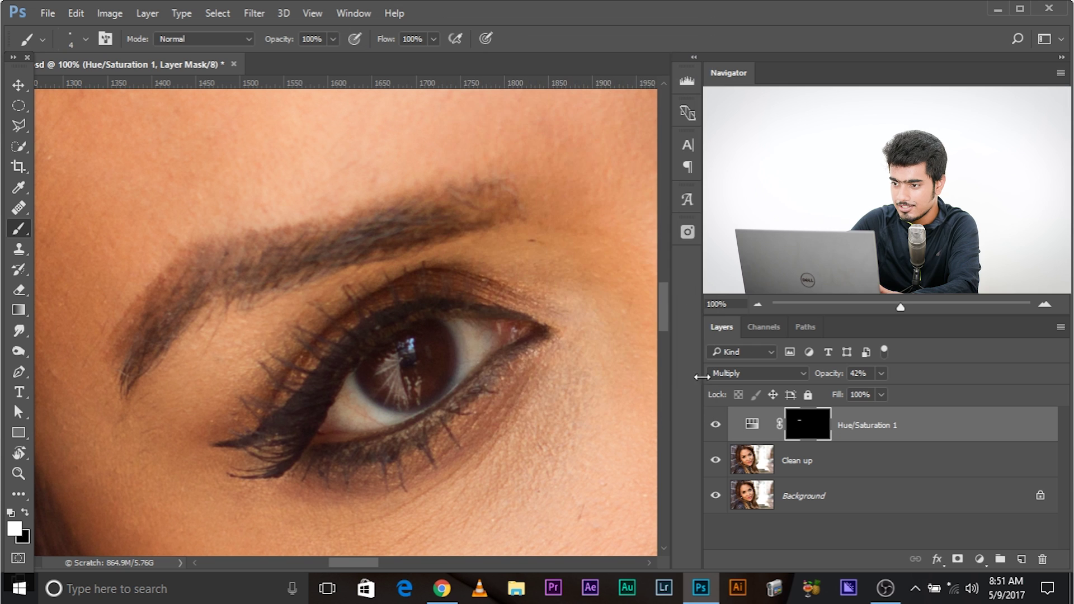
left_click(715, 424)
left_click(715, 424)
- Zoom out to review the brow on the whole face, then select the Clean up layer
key("ctrl+minus")
key("ctrl+minus")
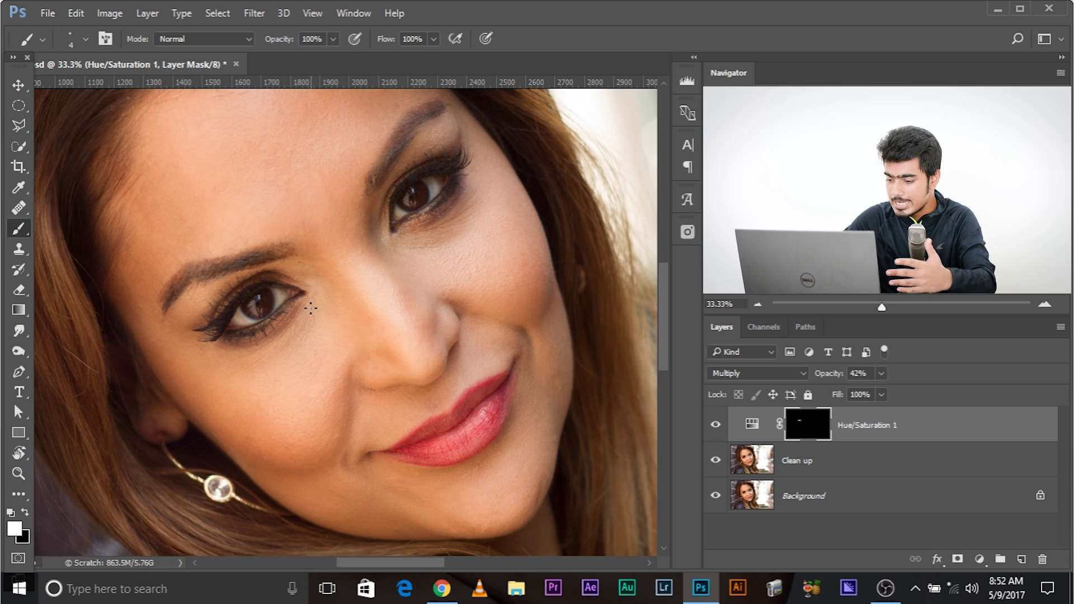
key("ctrl+plus")
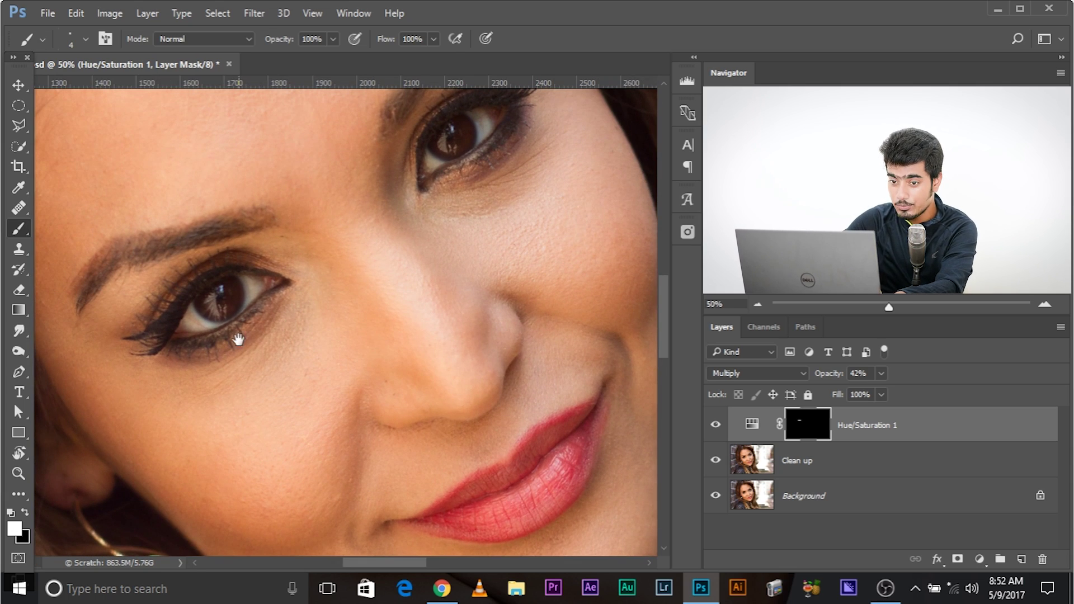
left_click_drag(238, 340, 307, 312)
left_click(803, 468)
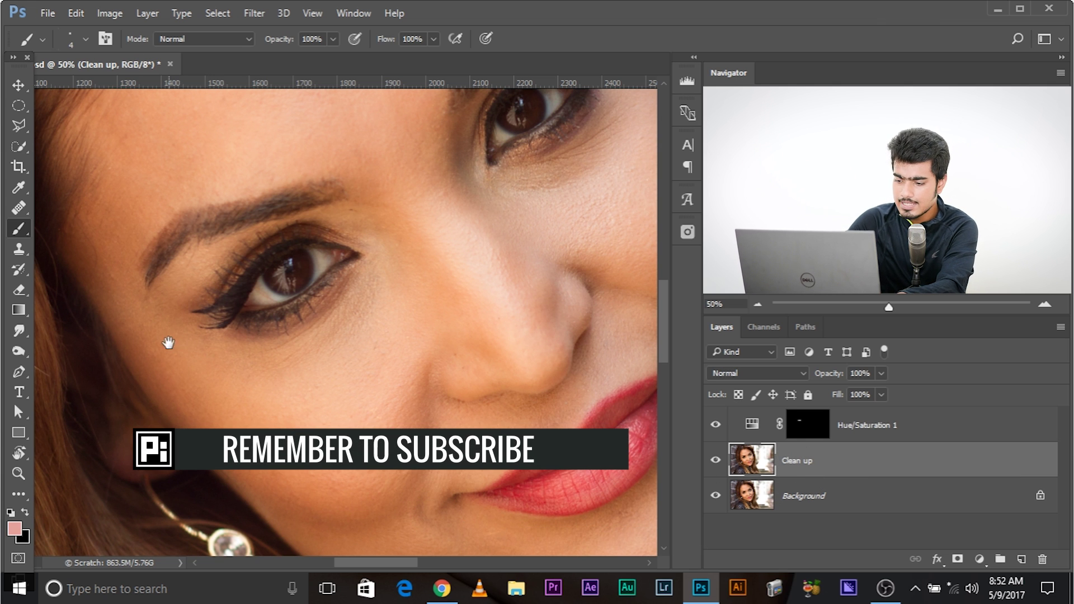
- Zoom to 100% on the eyebrow and switch to the Lasso Tool
key("ctrl+plus")
key("ctrl+plus")
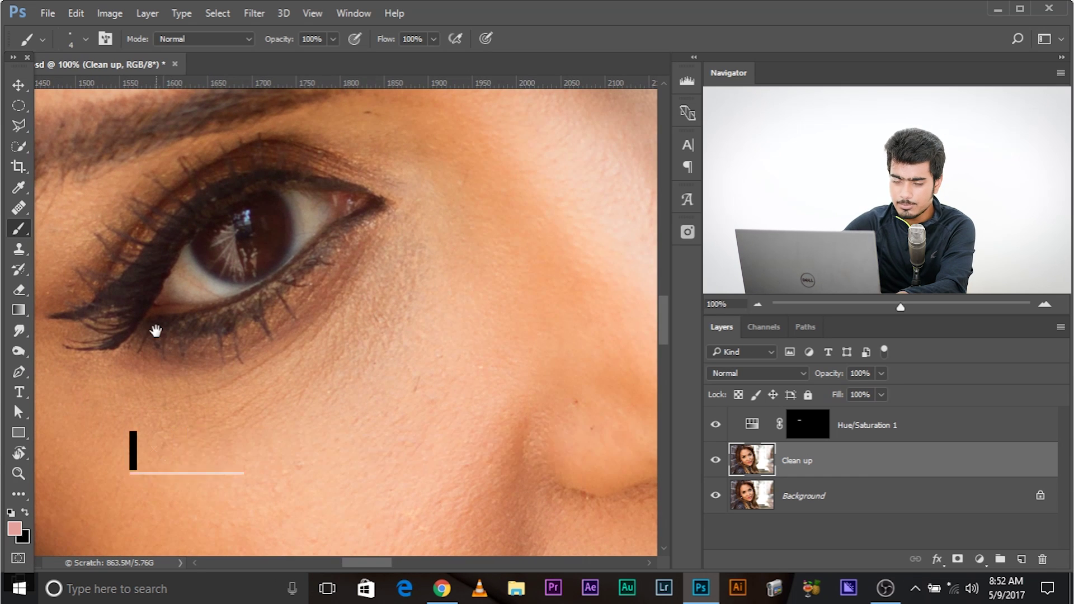
mouse_move(156, 328)
left_mouse_down()
mouse_move(303, 400)
mouse_move(327, 458)
left_mouse_up()
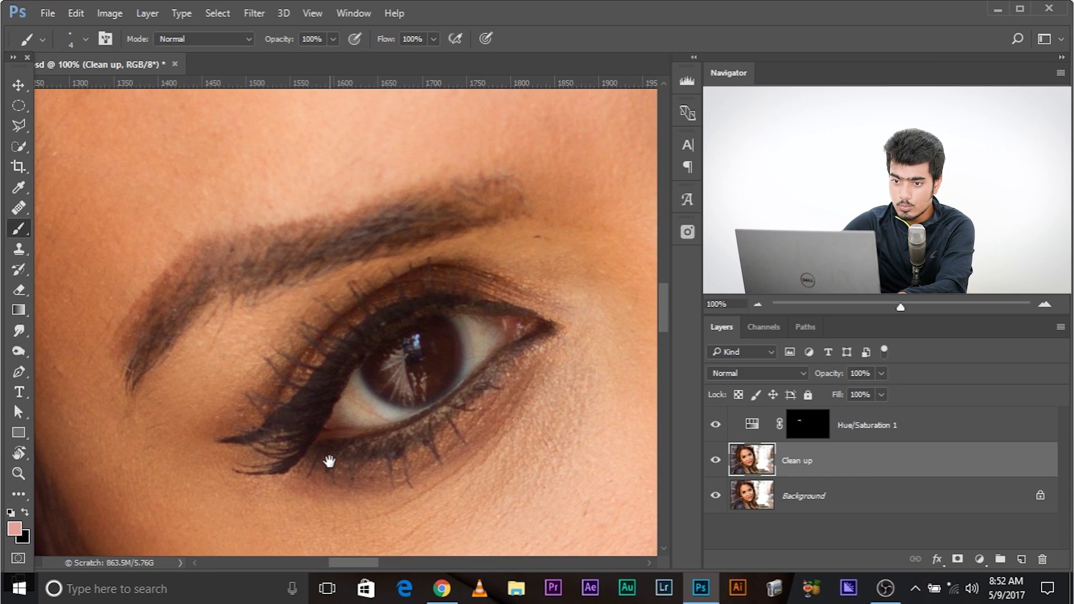
left_click(20, 124)
left_click(41, 126)
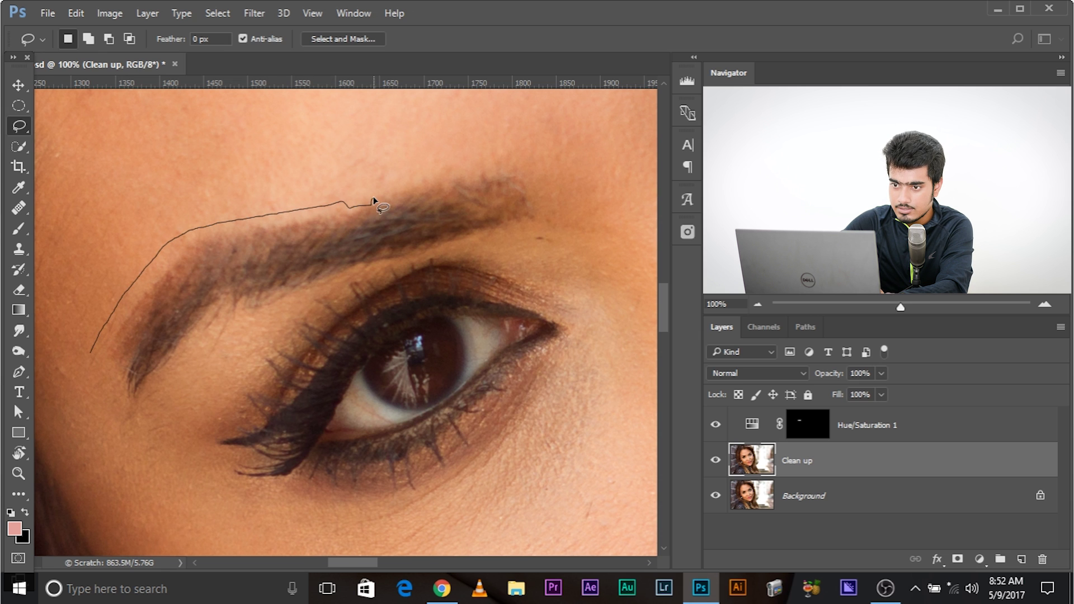
- Discard a first selection, then lasso along the brow's top edge and back across the forehead
left_click_drag(463, 175, 458, 179)
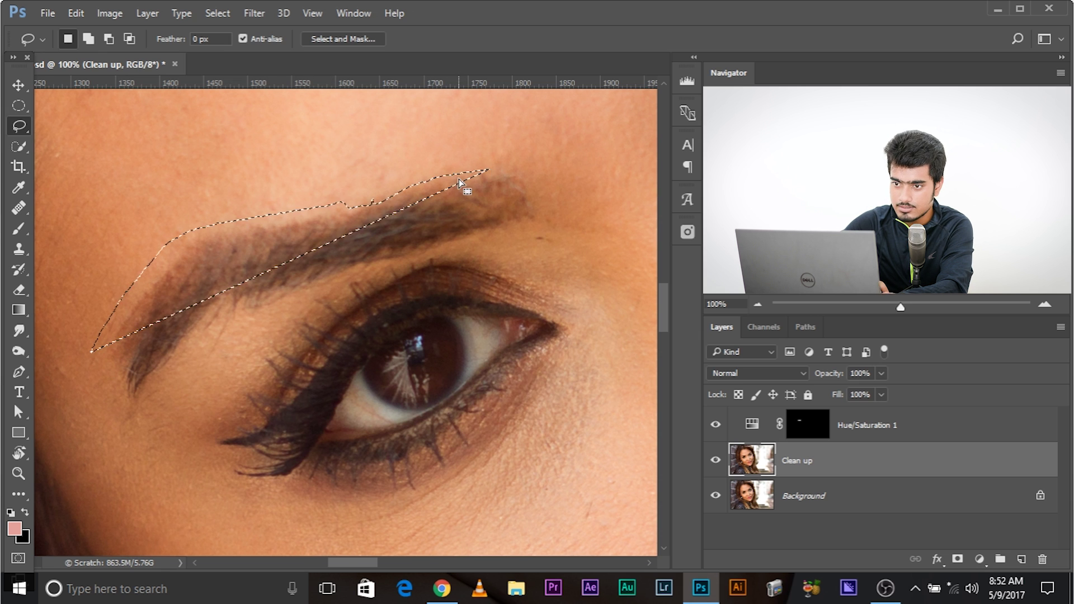
key("ctrl+d")
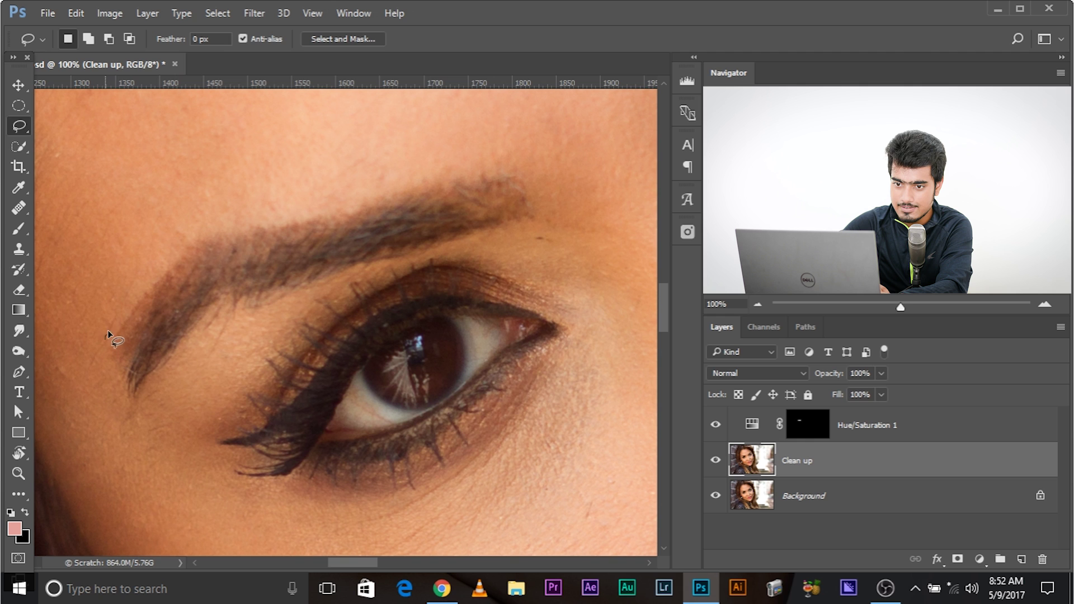
mouse_move(159, 260)
left_mouse_down()
mouse_move(201, 232)
mouse_move(321, 208)
left_mouse_up()
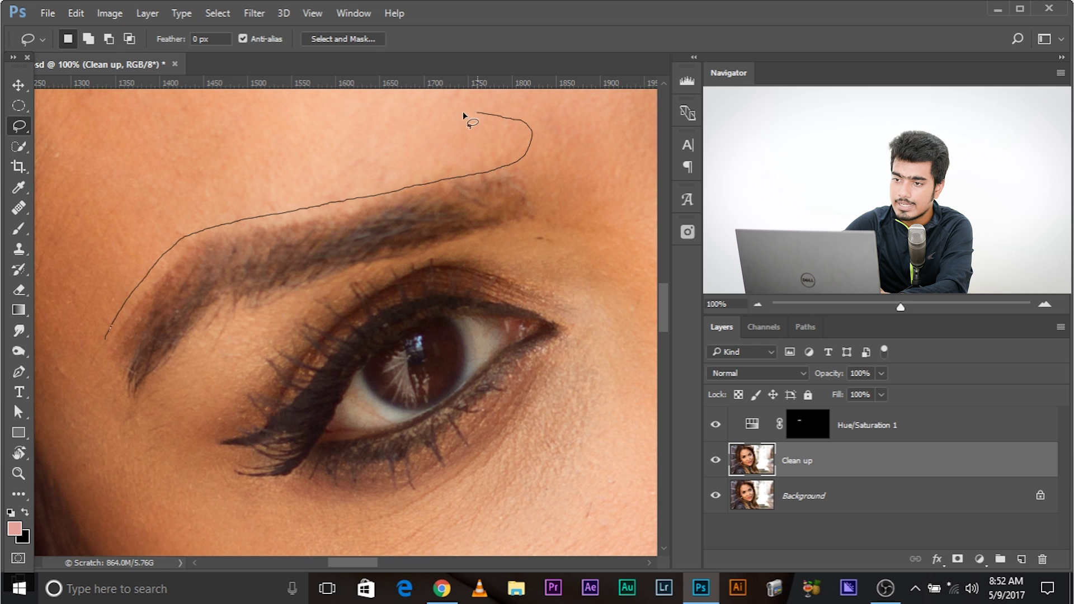
left_click_drag(291, 119, 168, 156)
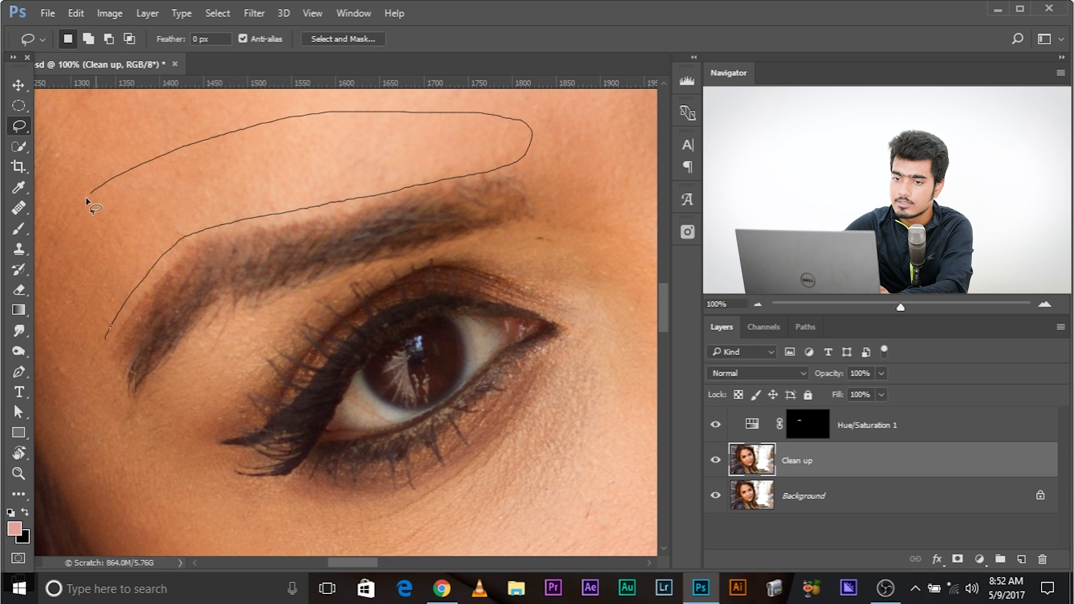
- Close the lasso around the forehead skin and view it as a Quick Mask
mouse_move(86, 196)
left_mouse_down()
mouse_move(67, 283)
mouse_move(79, 350)
mouse_move(100, 351)
left_mouse_up()
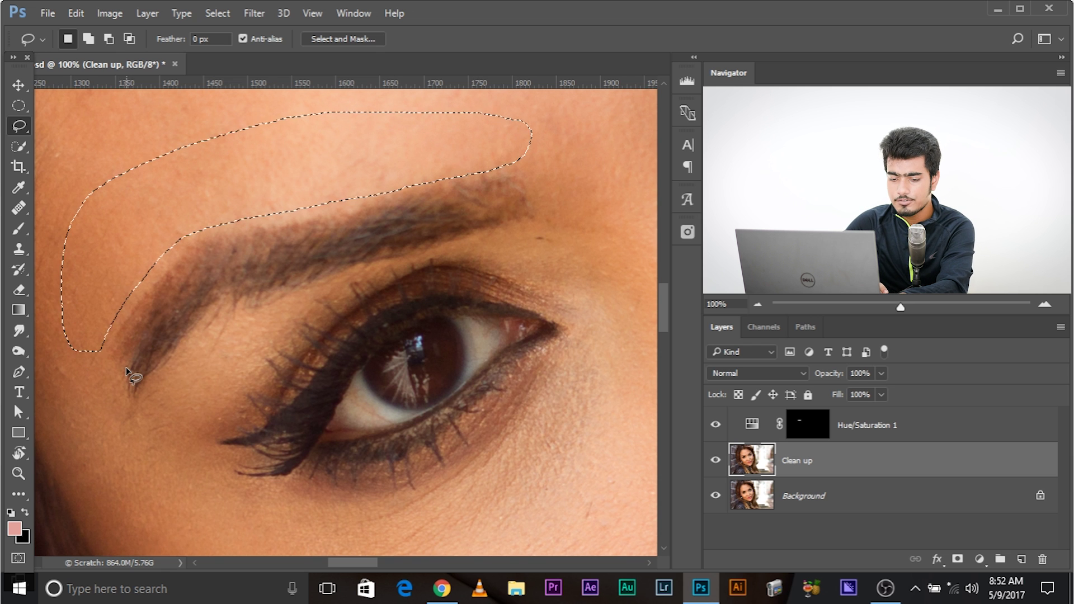
key("d")
key("q")
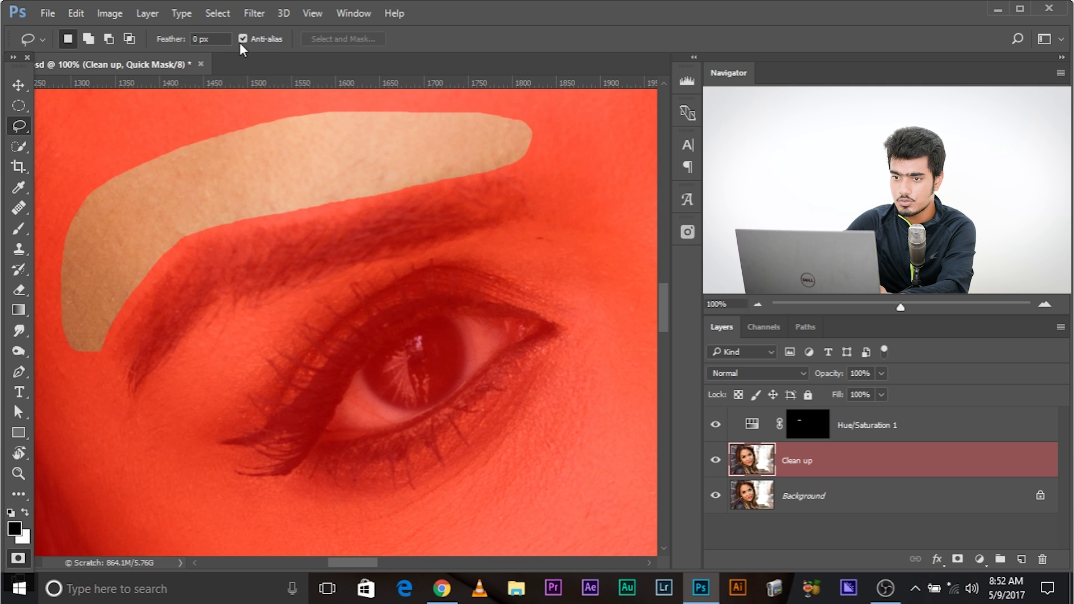
- Soften the mask with a reduced-radius Gaussian Blur, then copy the skin patch to Layer 1
left_click(256, 15)
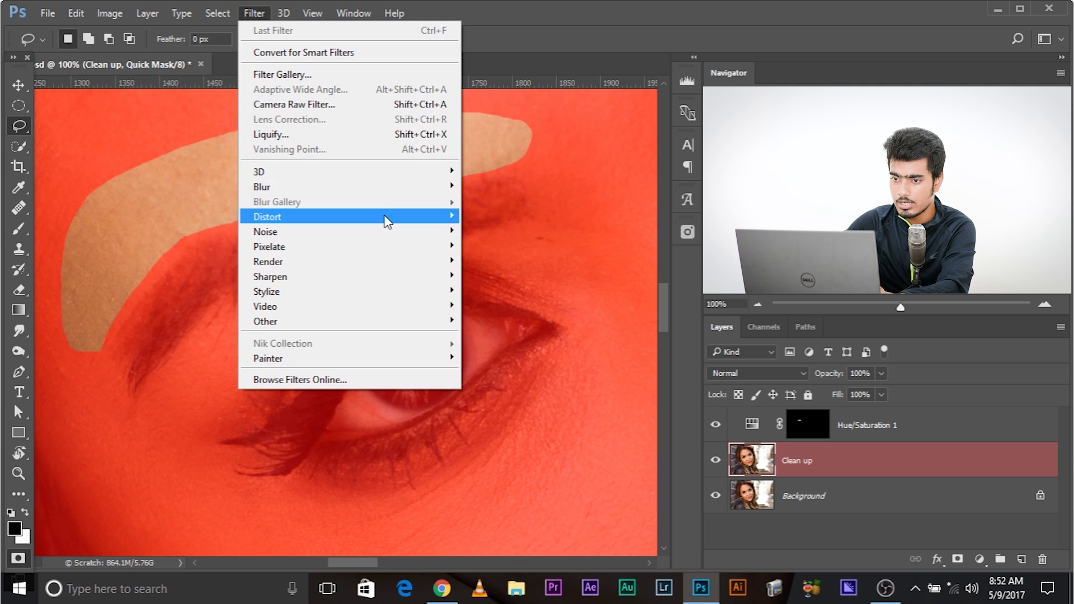
mouse_move(386, 187)
left_click(495, 246)
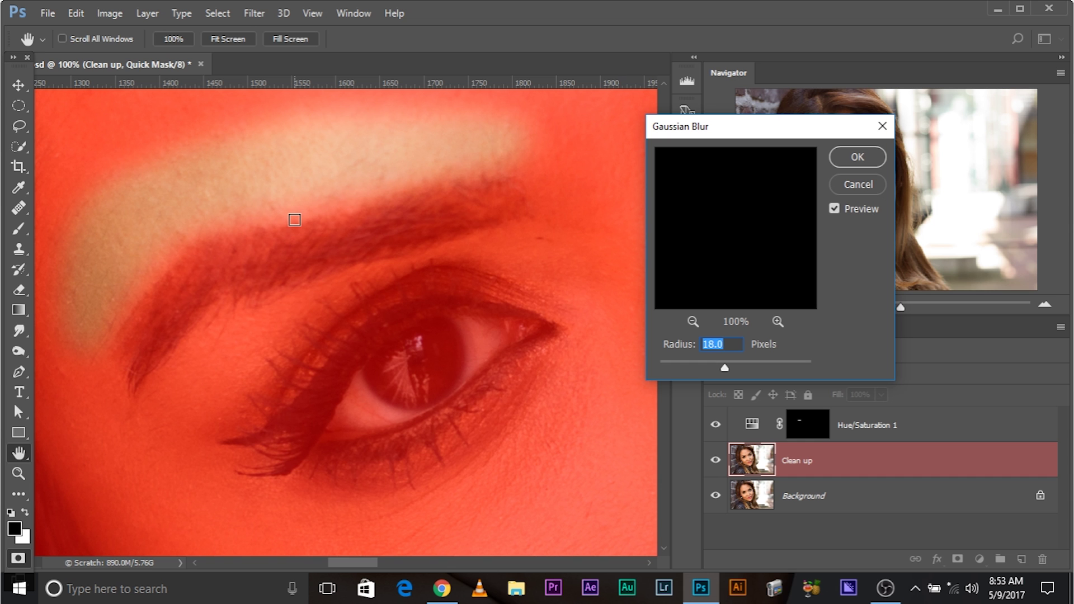
key("ctrl+plus")
key("ctrl+plus")
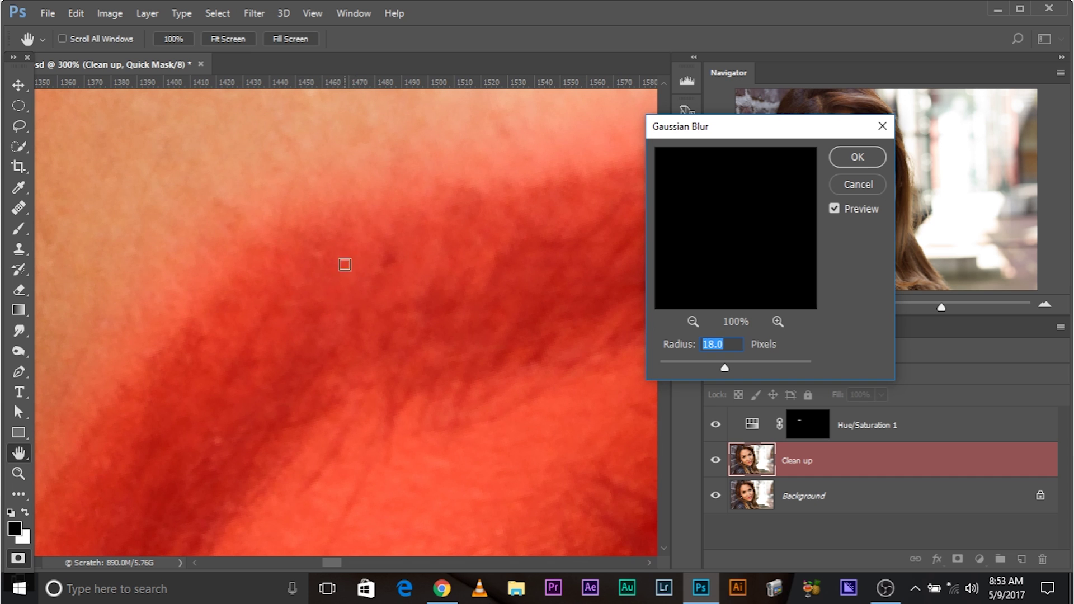
left_click(676, 363)
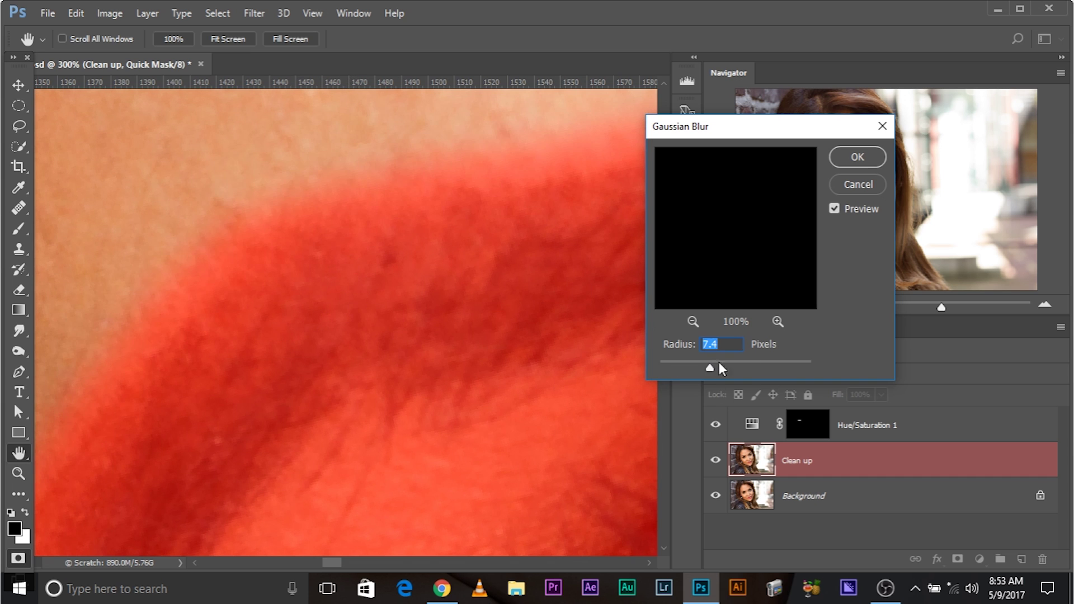
left_click(854, 158)
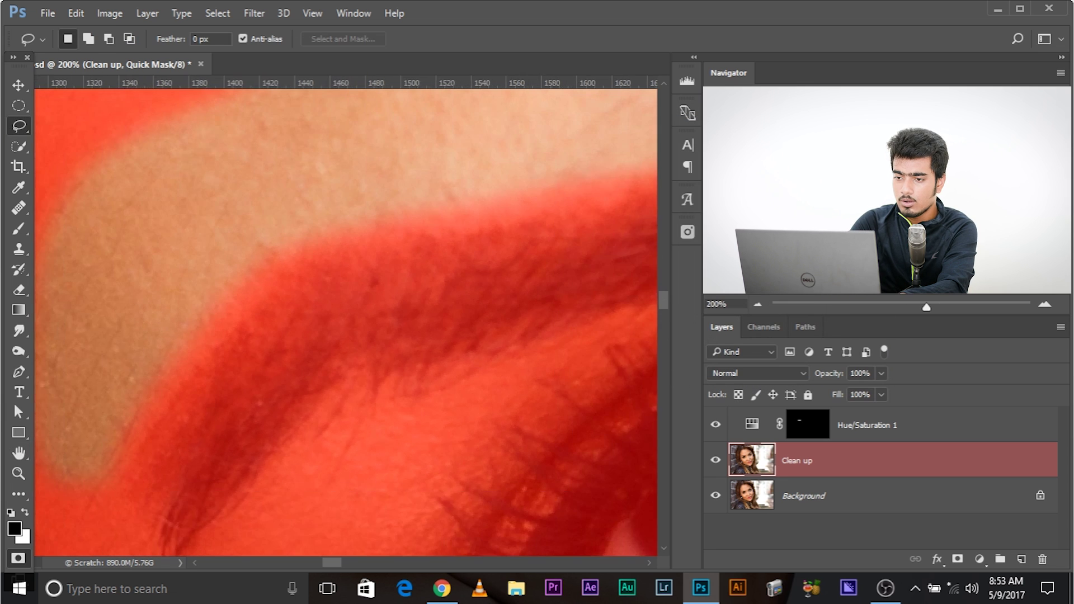
key("ctrl+minus")
key("ctrl+minus")
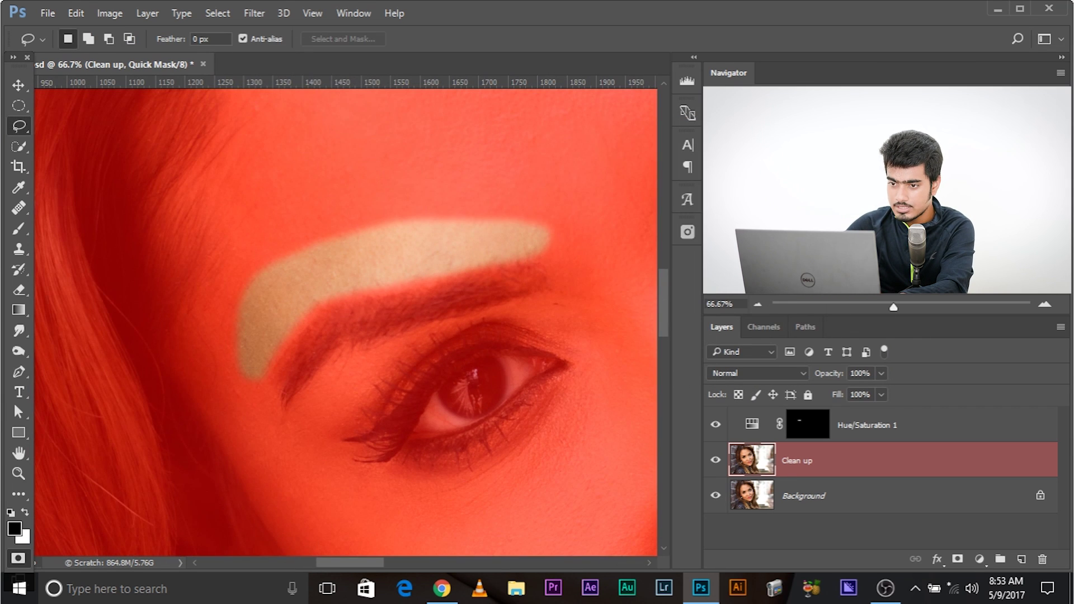
key("q")
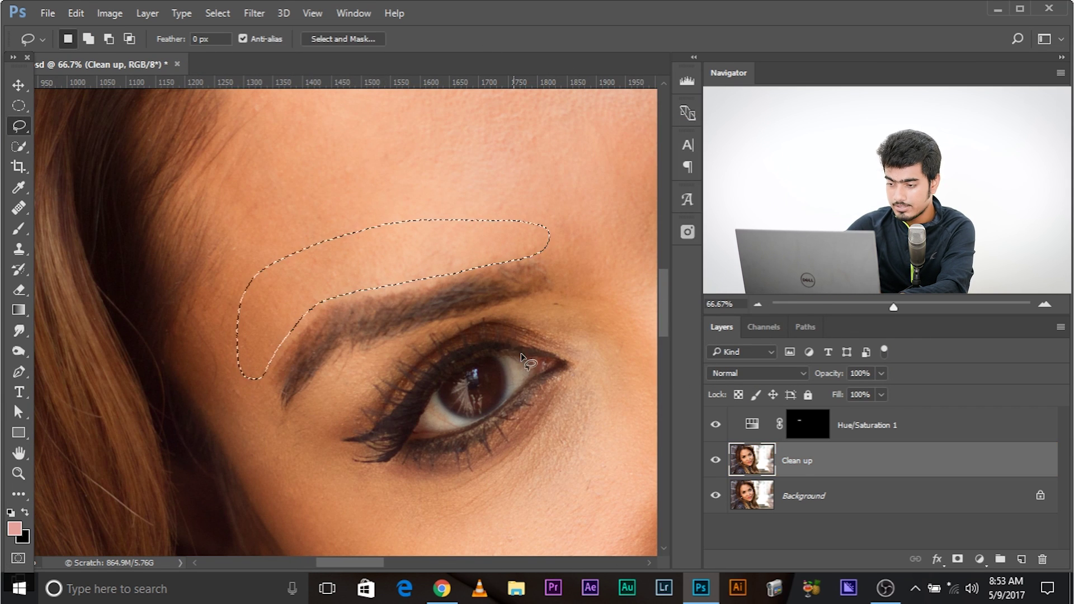
key("ctrl+j")
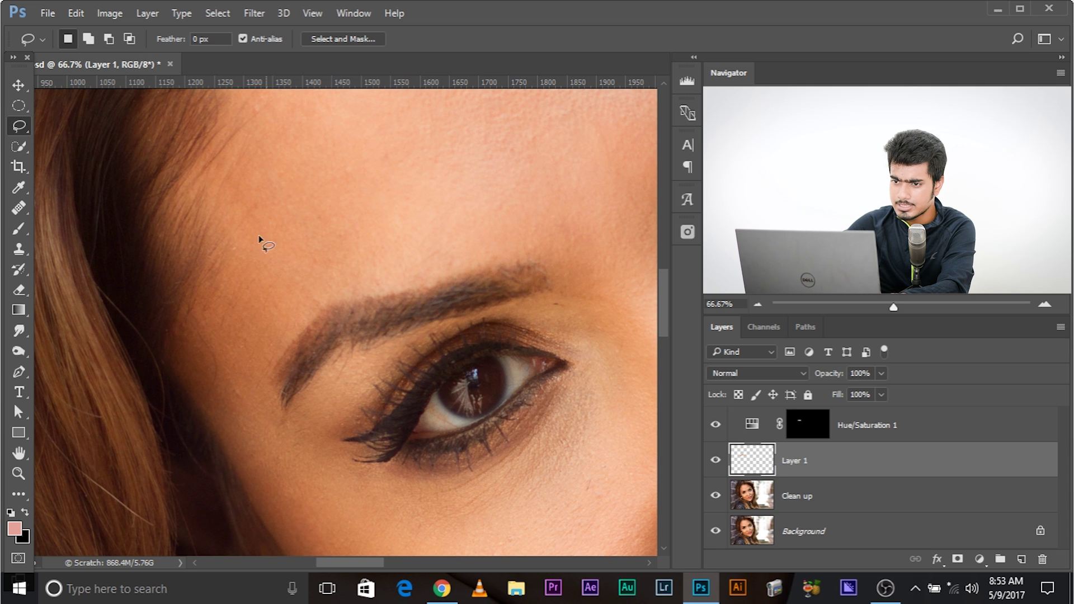
- Compare against the original, then move Layer 1's contents about 23 px down
left_click(725, 462, "alt")
left_click(725, 462, "alt")
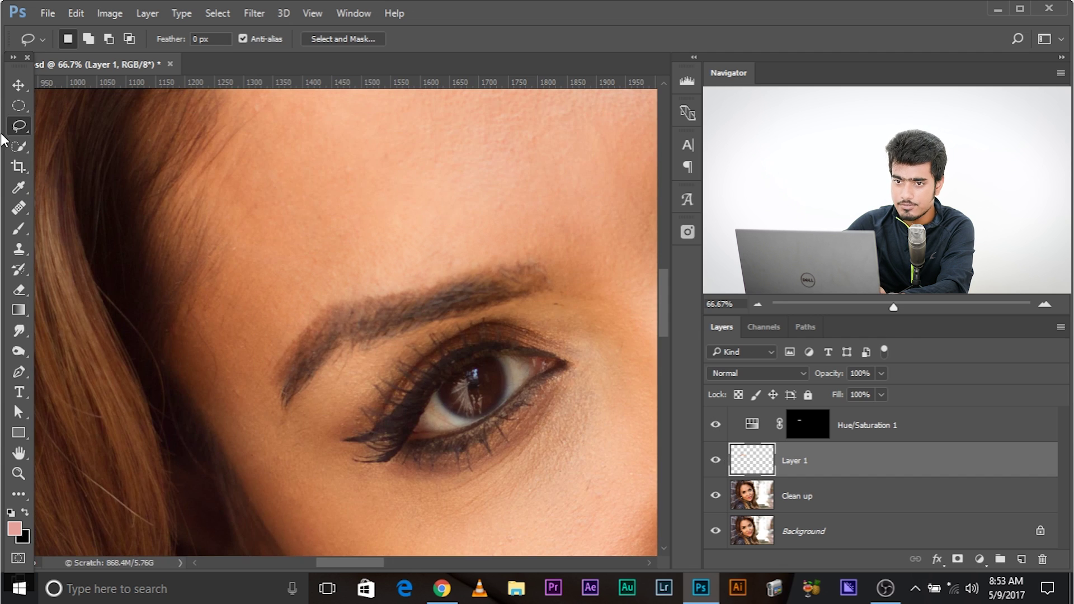
left_click(18, 85)
left_click_drag(352, 276, 383, 278)
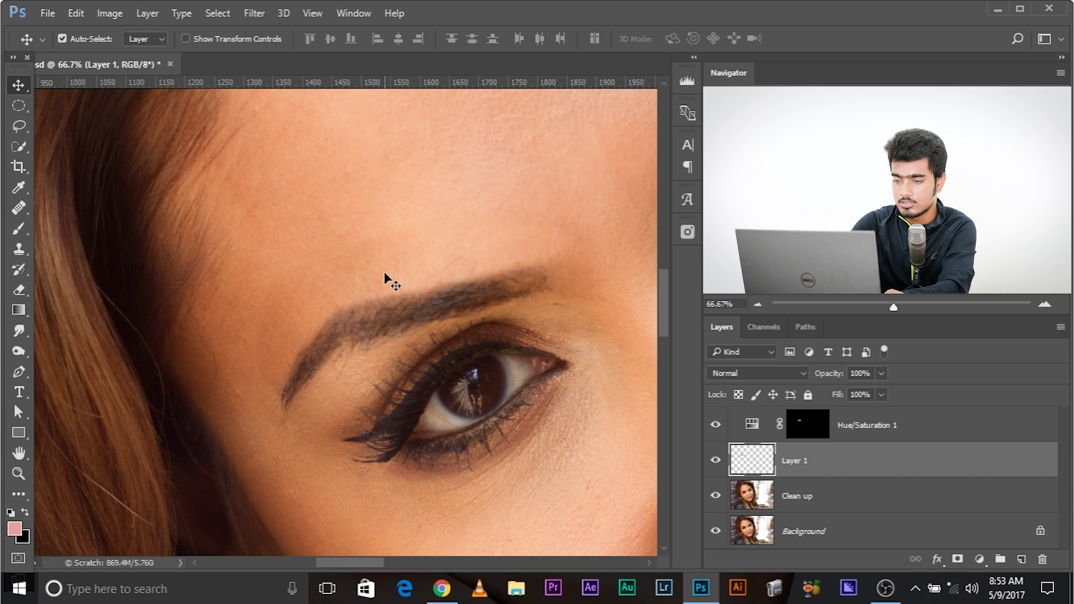
- Toggle Layer 1 to check the brow at different zooms, and add a layer mask
key("ctrl+minus")
key("ctrl+minus")
key("ctrl+minus")
key("ctrl+minus")
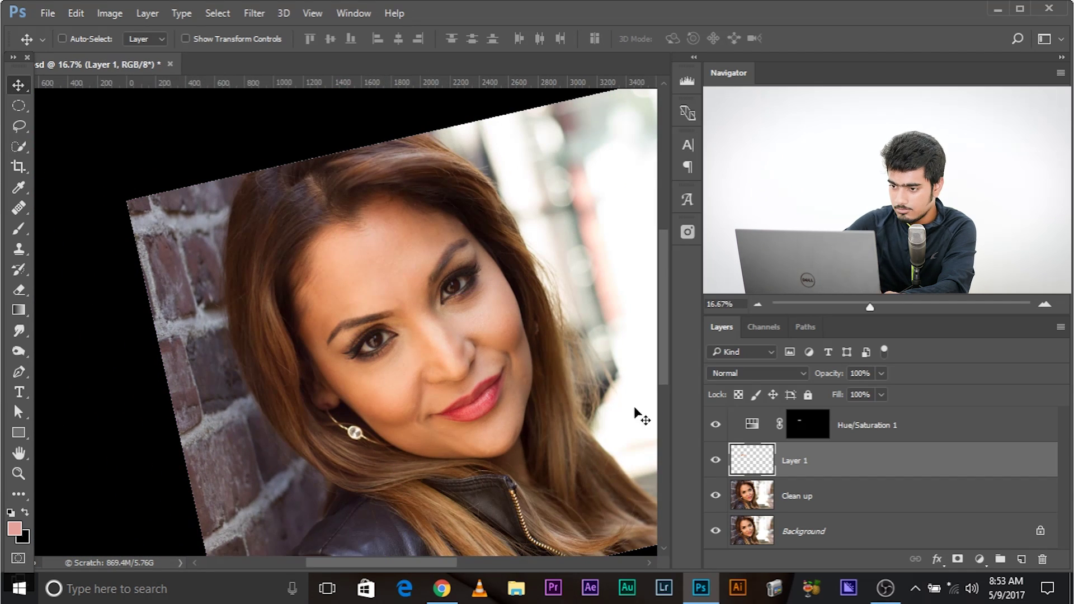
left_click(716, 462)
key("ctrl+plus")
key("ctrl+plus")
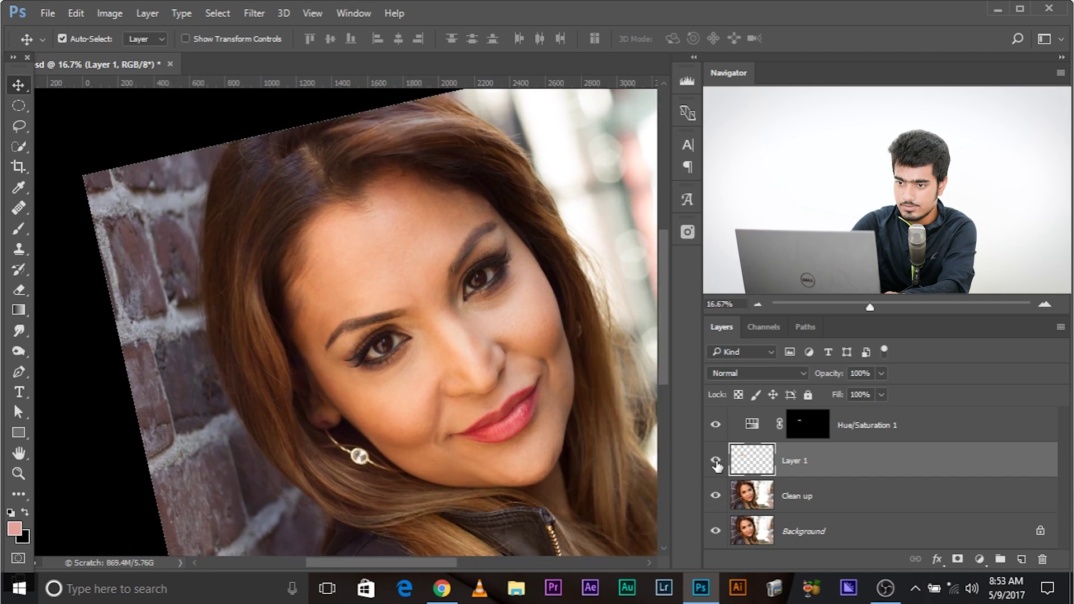
key("ctrl+plus")
key("ctrl+plus")
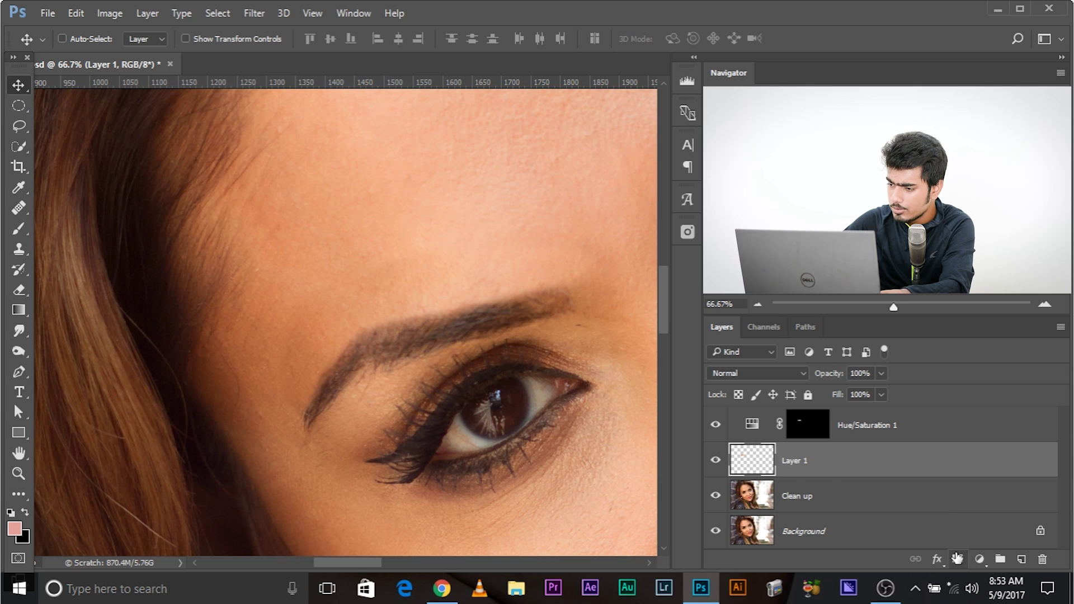
left_click(956, 558)
- Paint black on Layer 1's mask with a 262 px brush at 20% flow
left_click(19, 228)
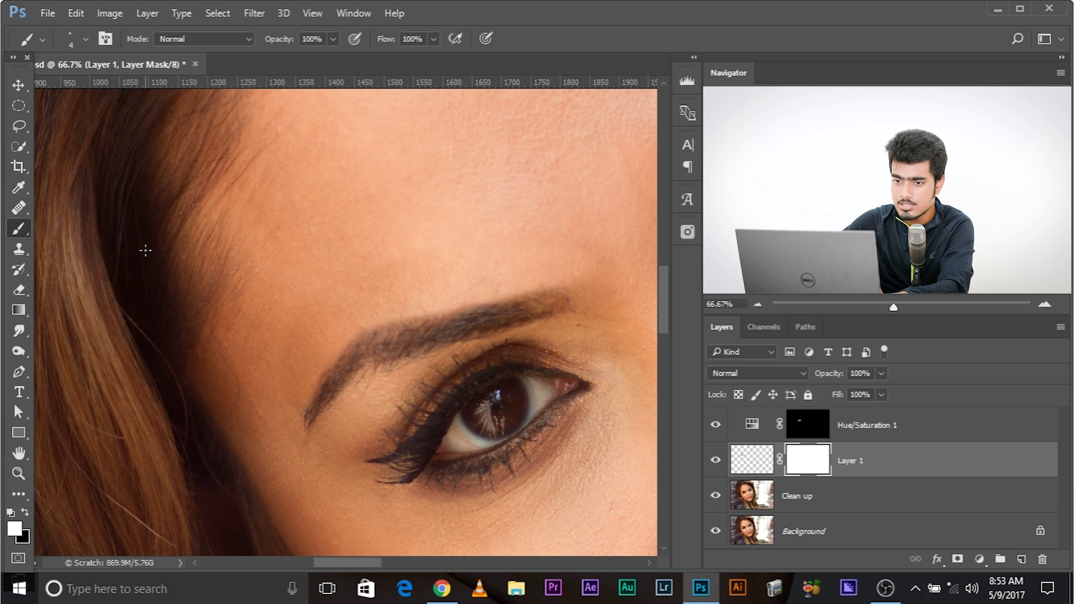
mouse_move(155, 250)
left_mouse_down()
mouse_move(224, 254)
mouse_move(211, 294)
mouse_move(241, 7)
left_mouse_up()
left_click_drag(206, 331, 207, 297)
left_click(11, 513)
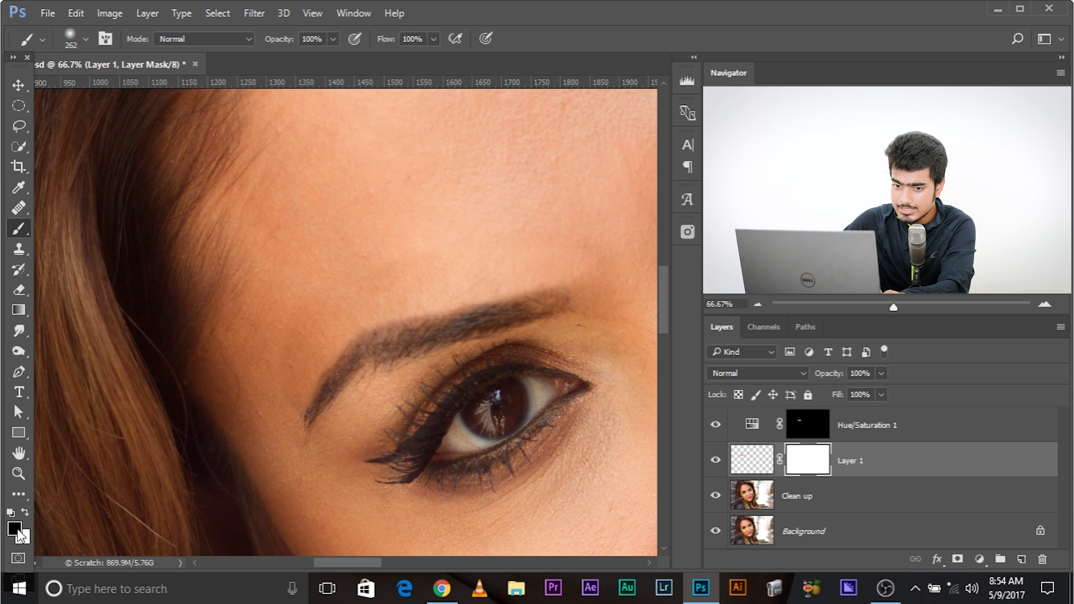
left_click(424, 39)
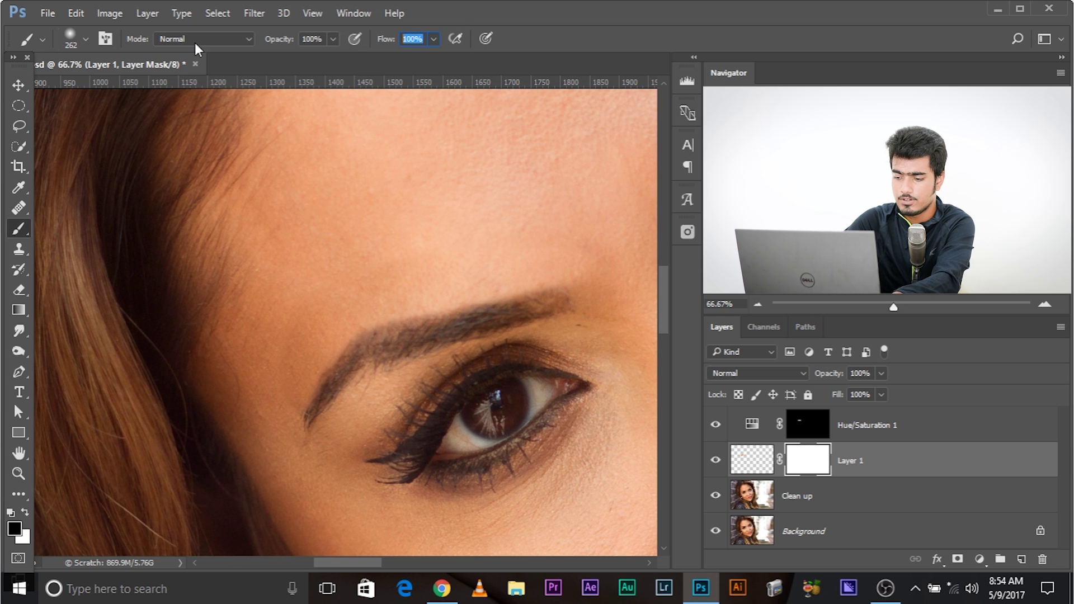
type("20")
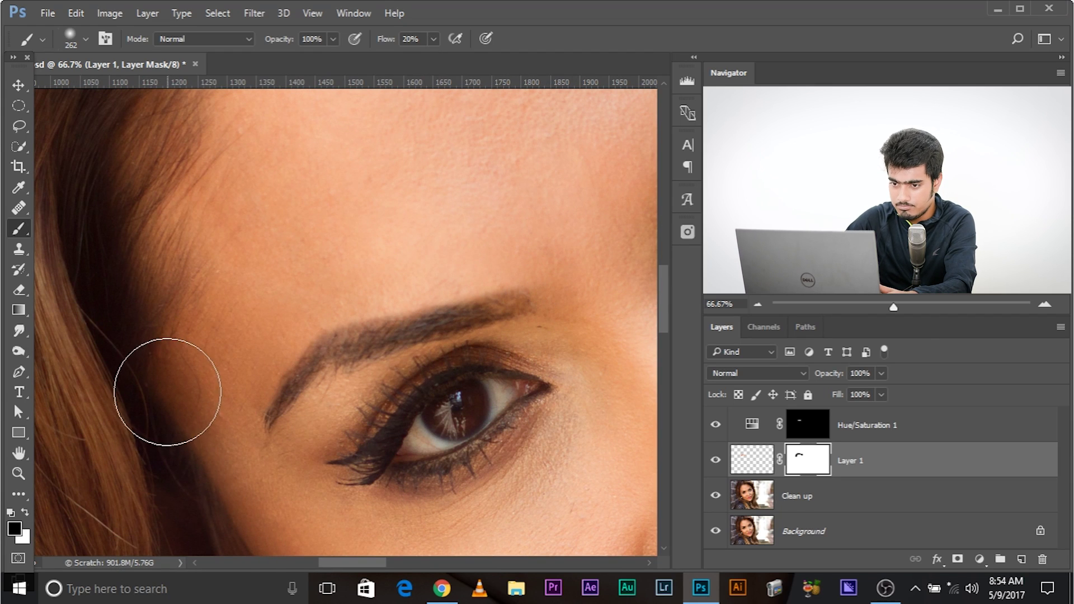
key("space")
left_click_drag(397, 329, 333, 372)
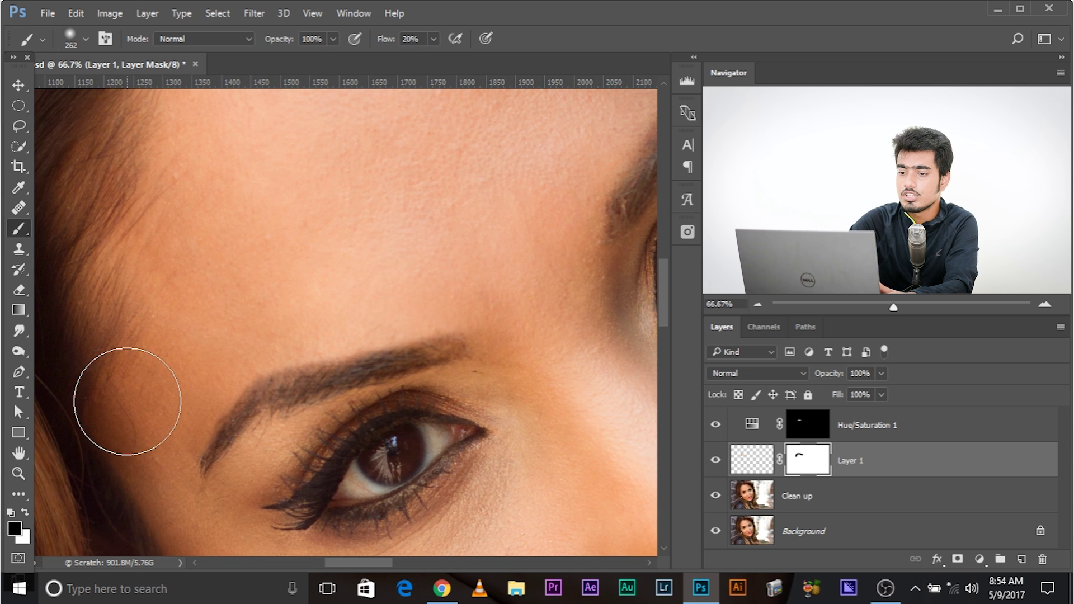
key("ctrl+minus")
scroll(335, 397, "down", 2)
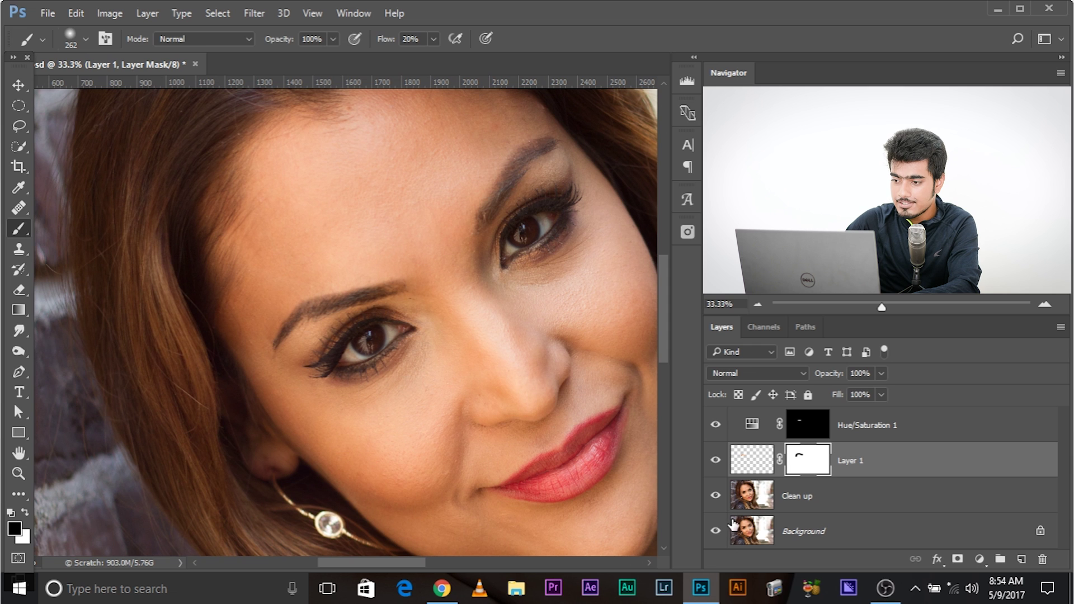
- Compare with the edits hidden, then select the Clean up layer at 100% zoom
left_click(716, 495, "alt")
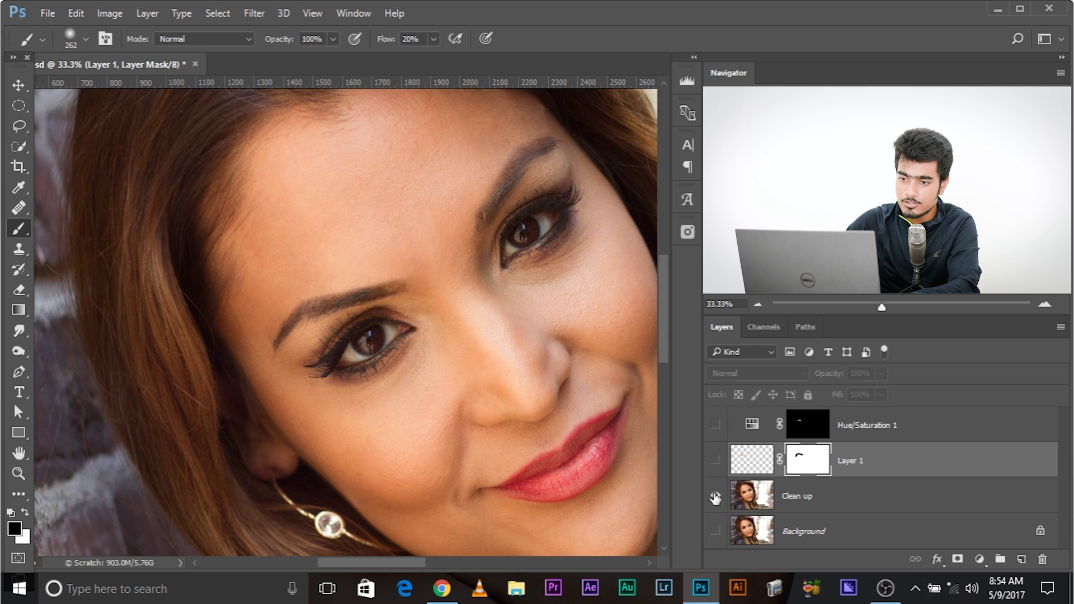
left_click(715, 496, "alt")
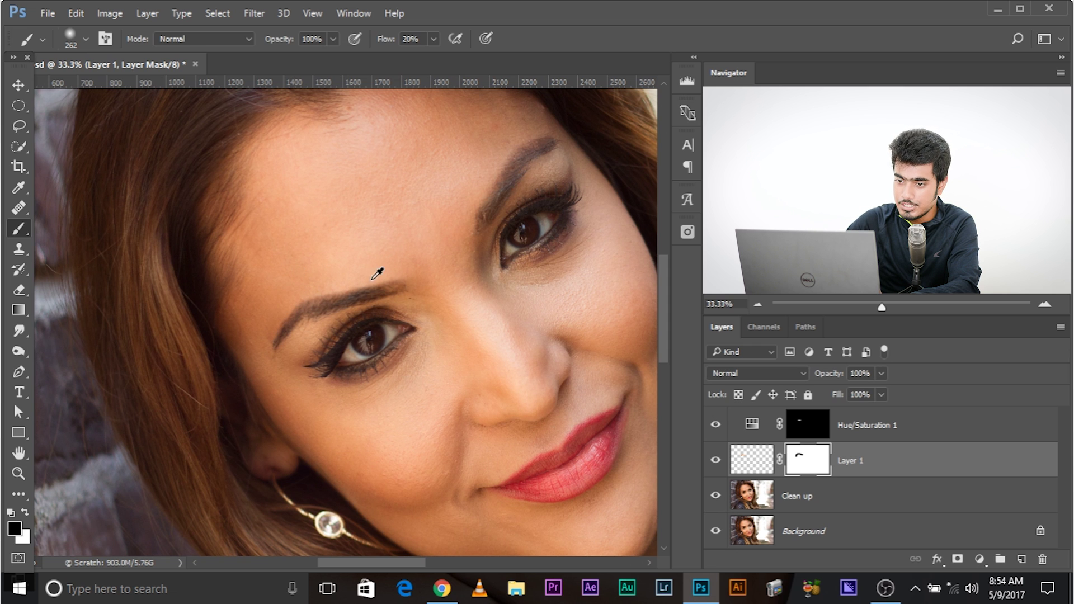
left_click_drag(295, 332, 292, 310)
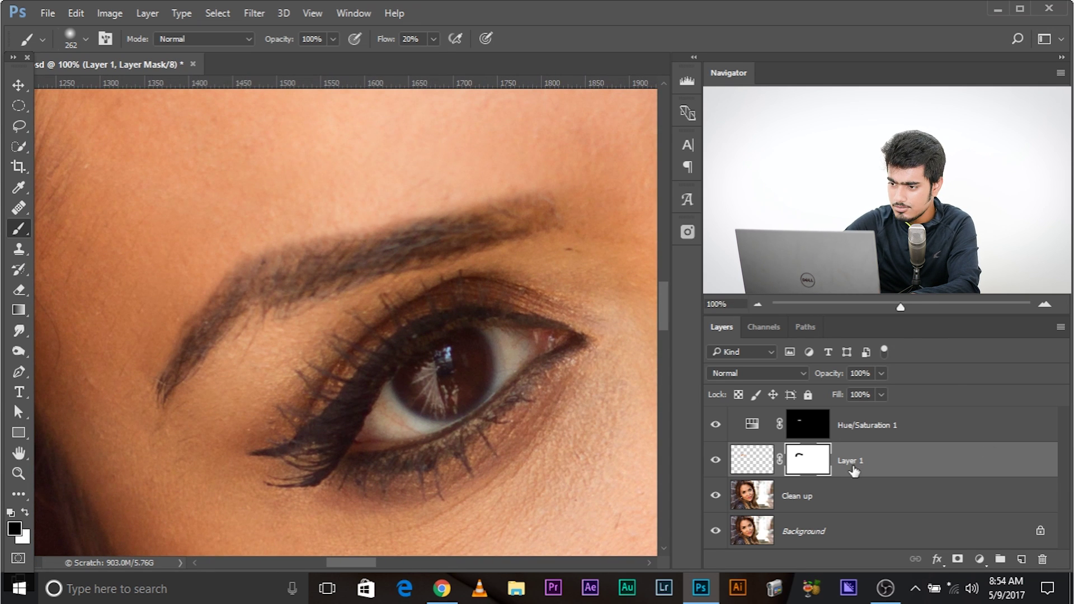
left_click(796, 499)
key("ctrl+plus")
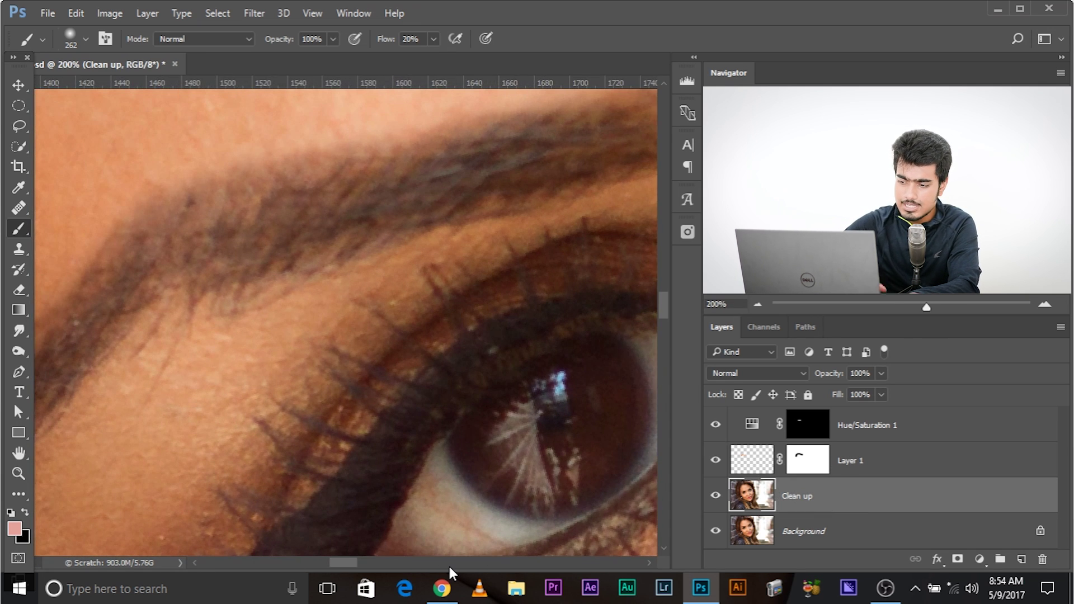
key("ctrl+minus")
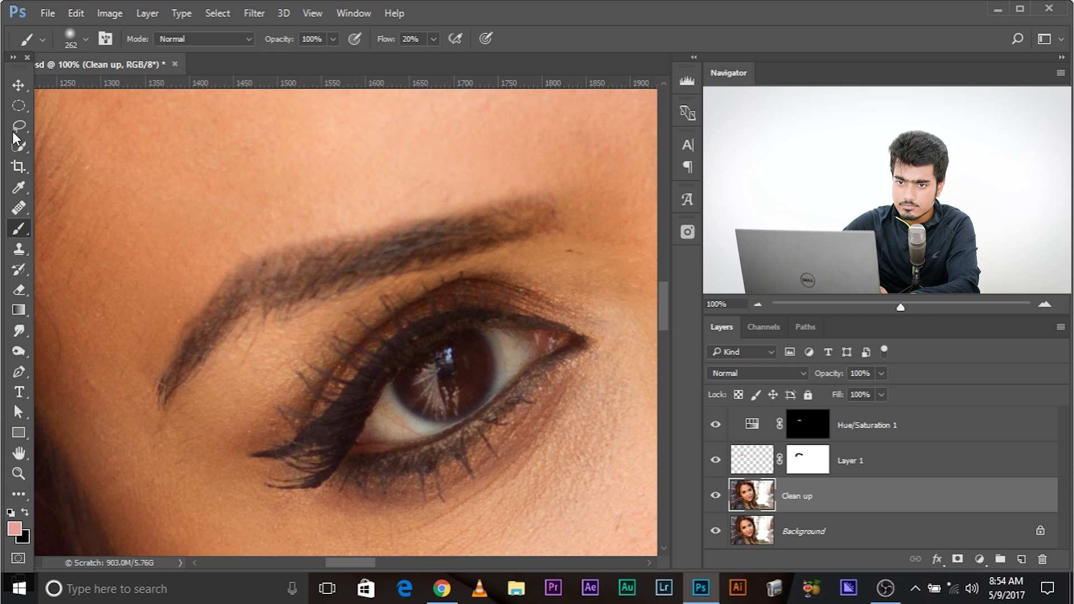
- Lasso a skin patch below the eyebrow and view it as a Quick Mask
left_click(15, 130)
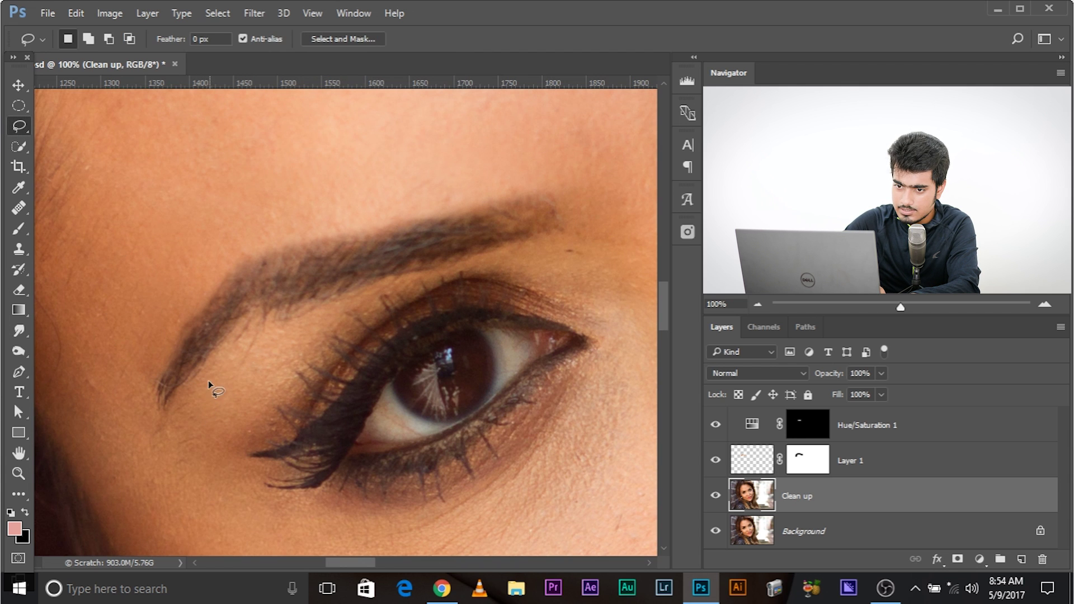
left_click_drag(217, 371, 235, 354)
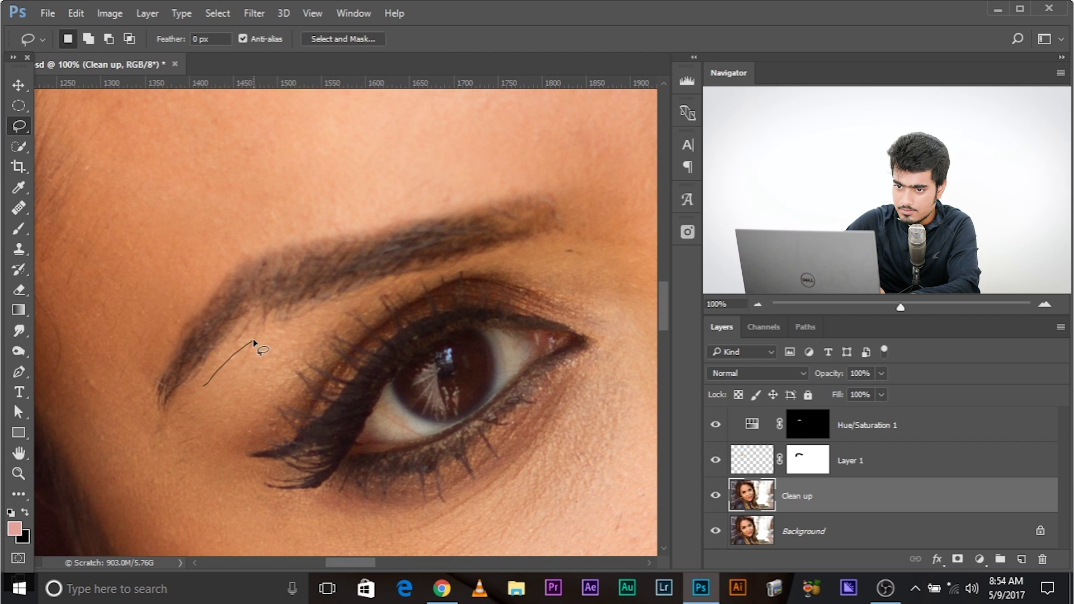
mouse_move(286, 330)
left_mouse_down()
mouse_move(349, 313)
mouse_move(304, 356)
mouse_move(247, 383)
mouse_move(204, 387)
left_mouse_up()
key("q")
- Feather the patch with Gaussian Blur and copy it to a new Layer 2
left_click(253, 14)
left_click(274, 29)
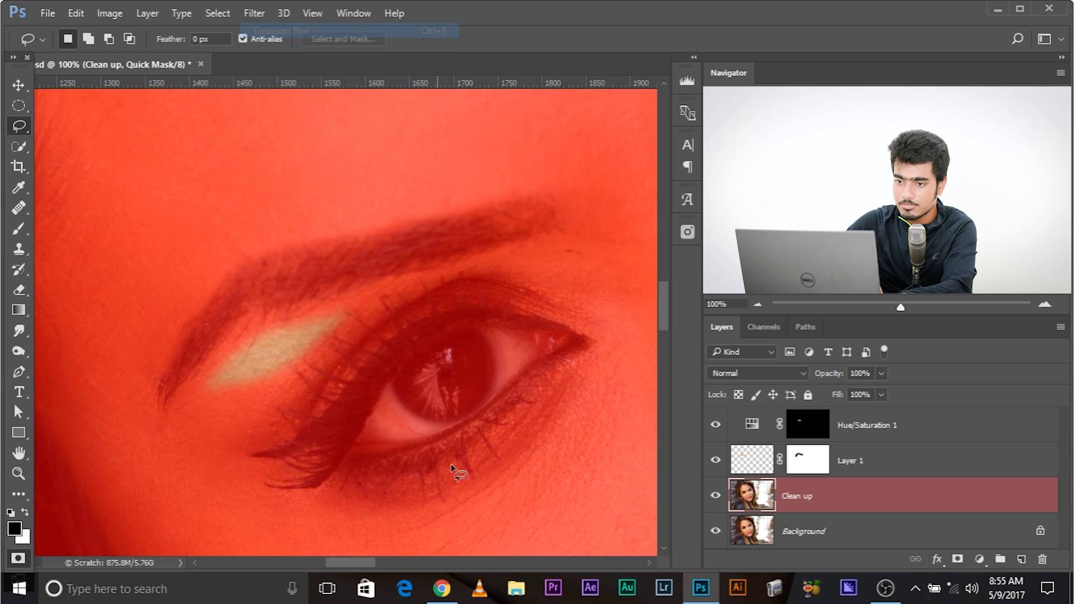
key("q")
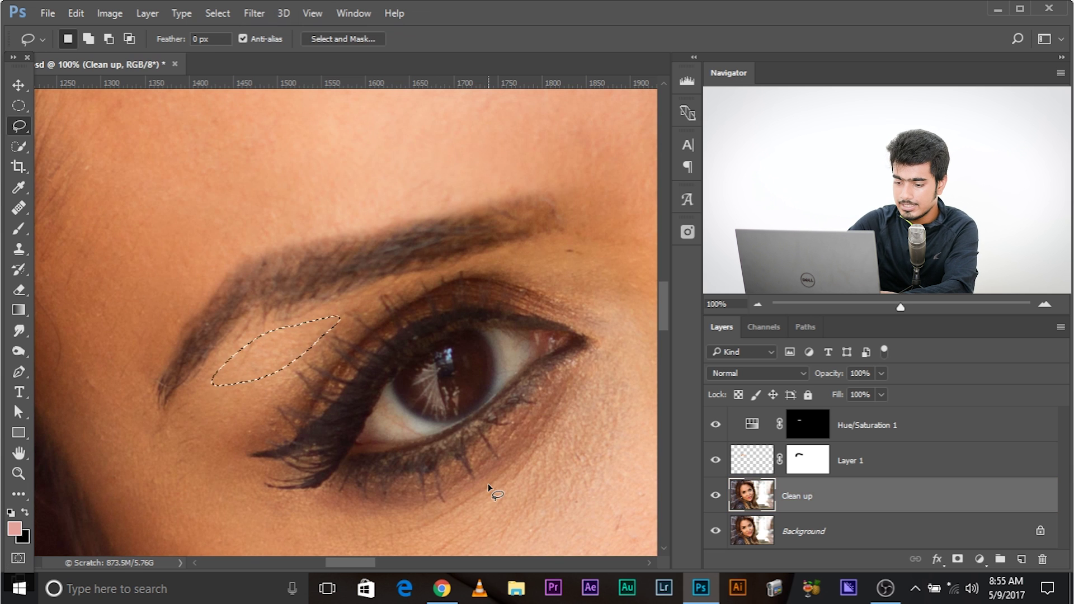
key("ctrl+j")
- Drag Layer 2's skin patch up onto the brow's lower edge and compare with the original
left_click(18, 85)
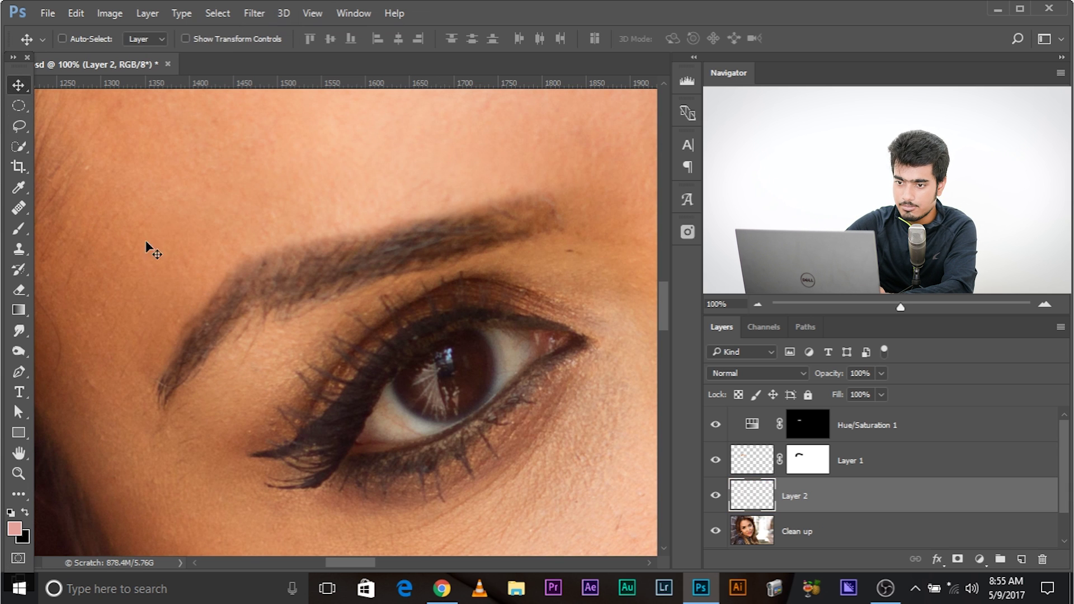
left_click_drag(278, 366, 278, 335)
key("ctrl+minus")
key("ctrl+minus")
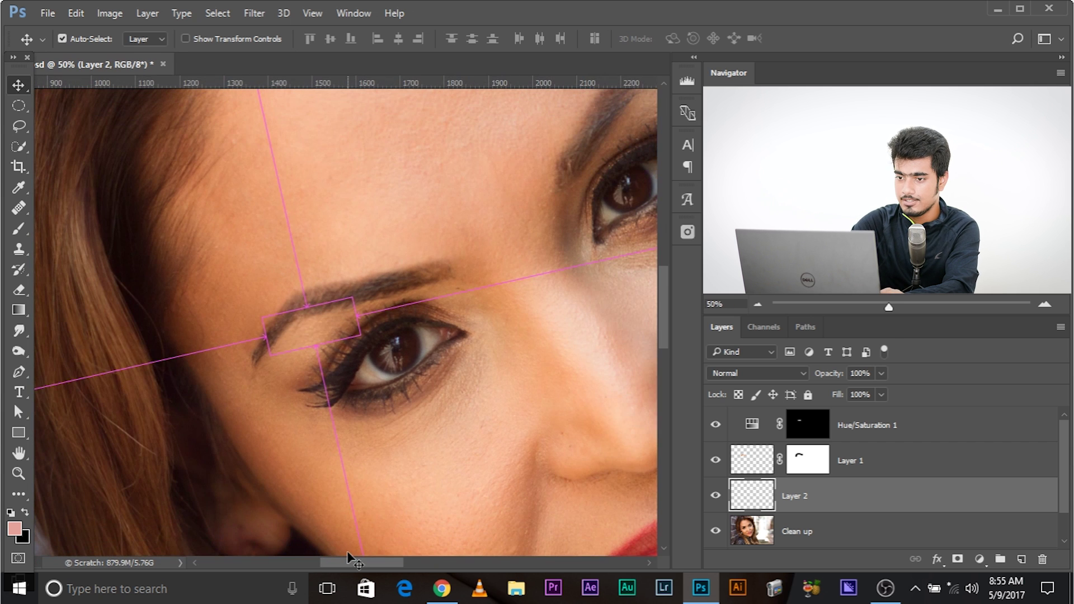
scroll(818, 543, "down", 1)
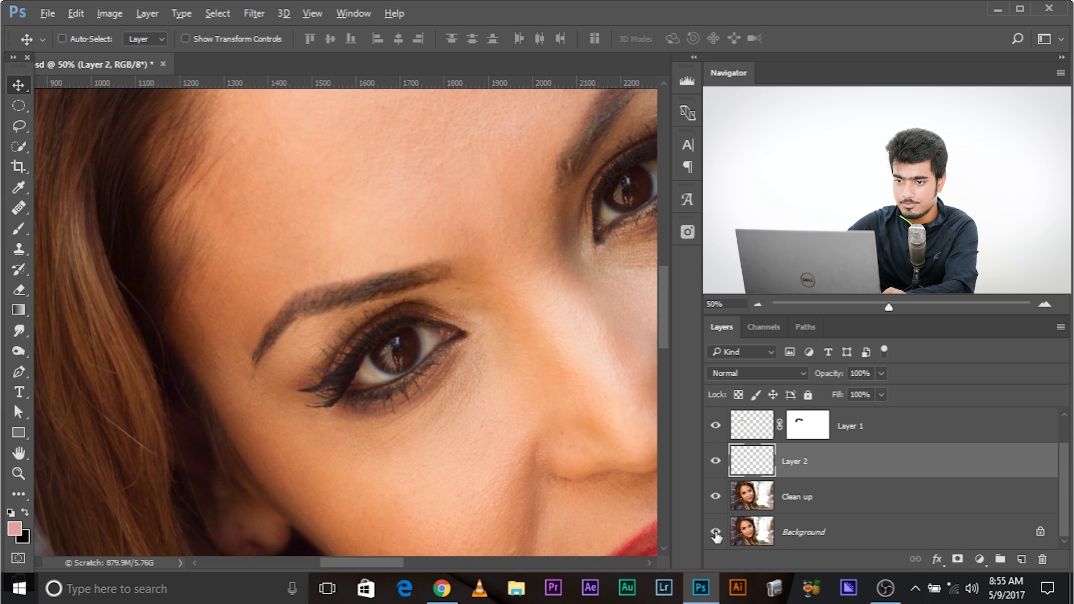
left_click(716, 533, "alt")
left_click(716, 533, "alt")
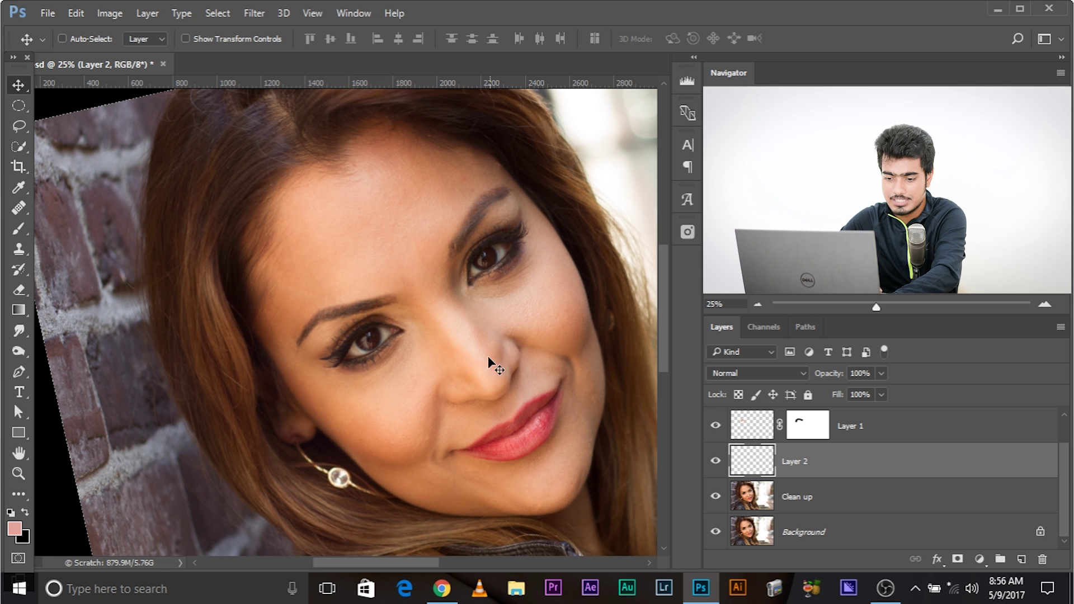
- Reset the canvas rotation to 0° and zoom out to the whole photo
key("r")
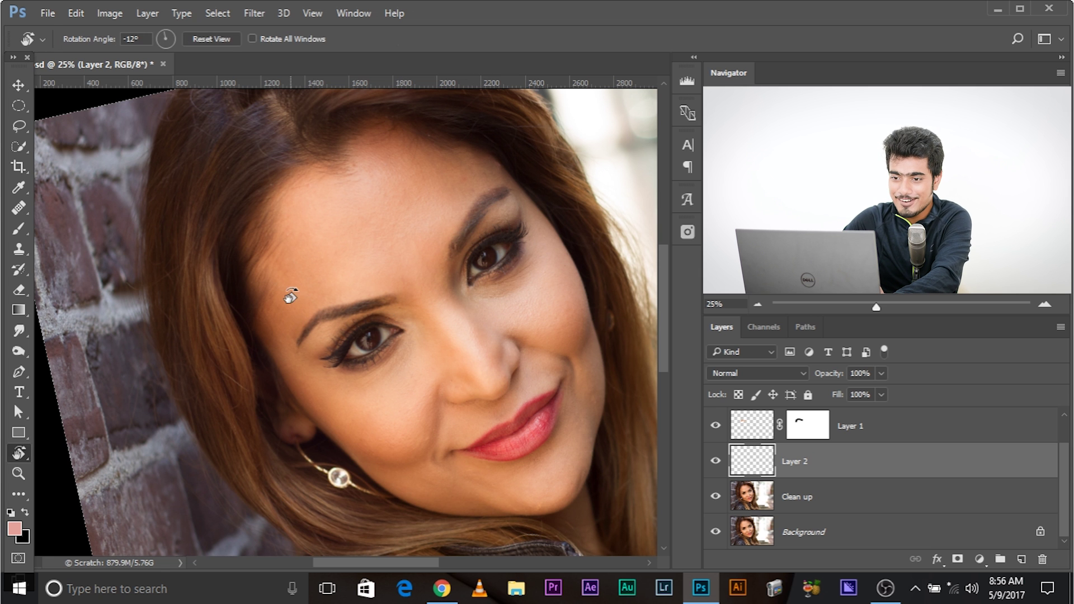
left_click(203, 39)
key("ctrl+minus")
key("ctrl+minus")
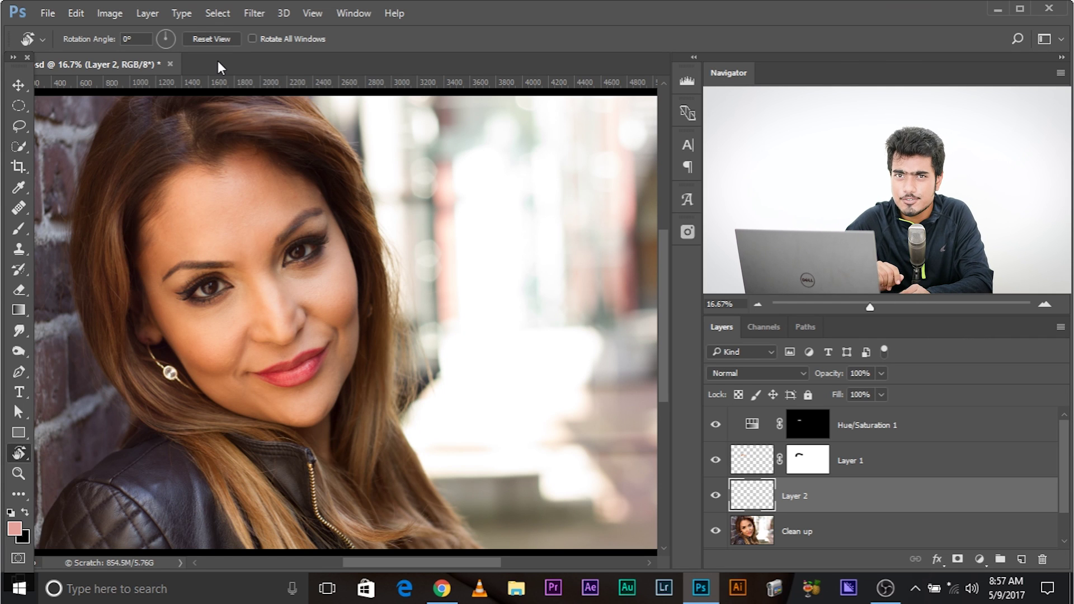
- Zoom to 50% on the eye and brow and open Hue/Saturation 1's settings
key("ctrl+plus")
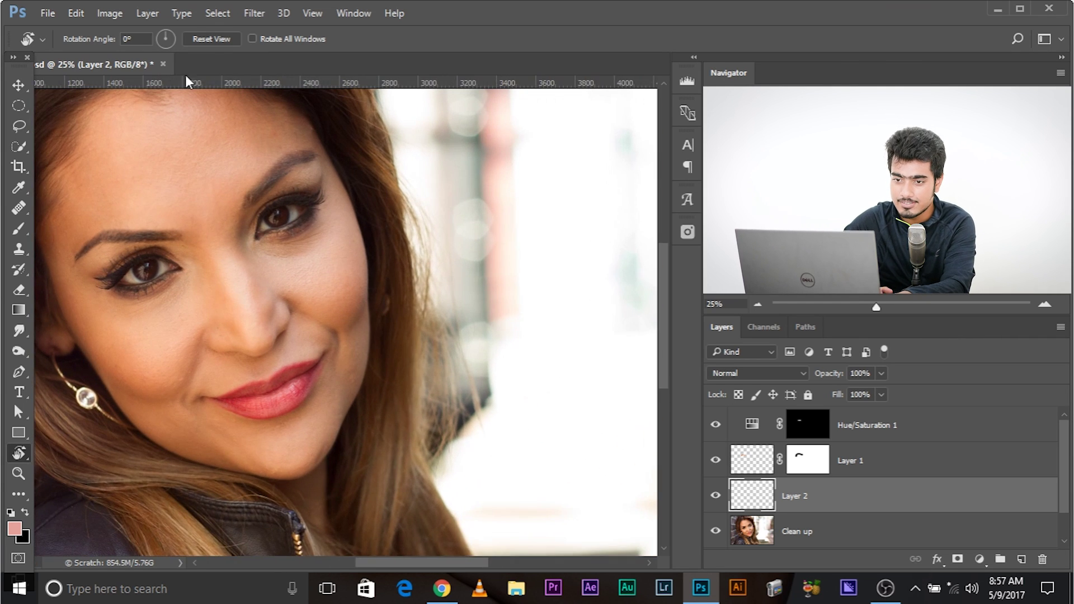
left_click_drag(233, 240, 353, 229)
key("ctrl+plus")
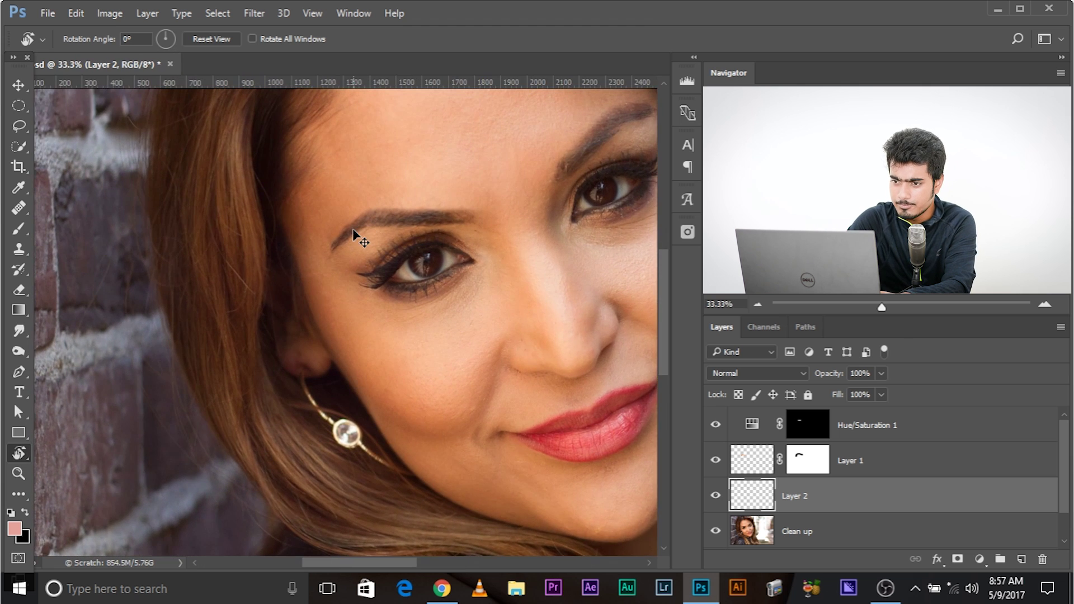
key("ctrl+plus")
left_click_drag(304, 234, 218, 248)
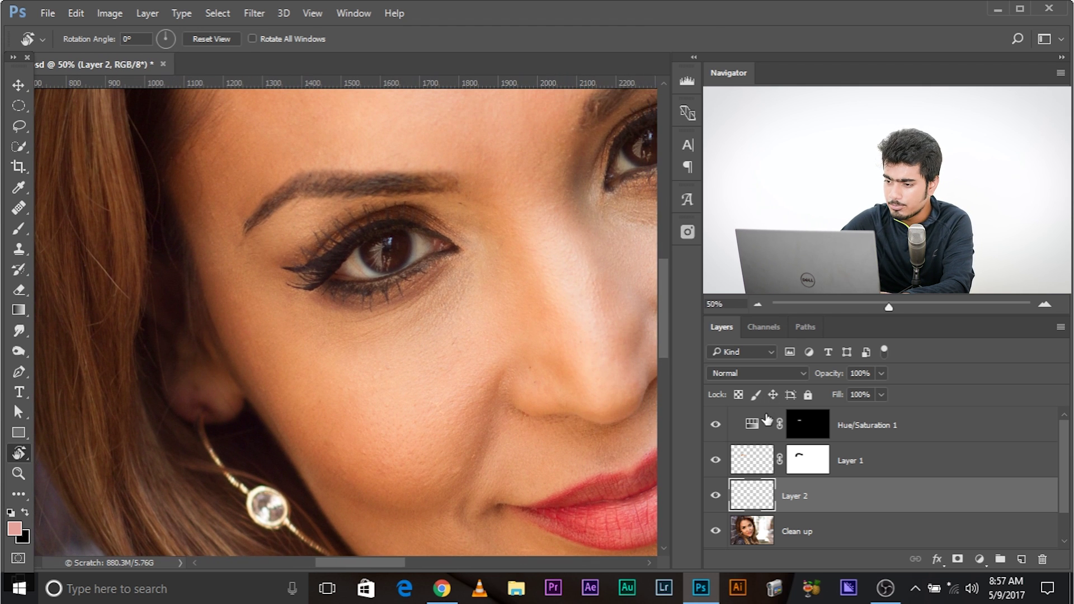
double_click(751, 425)
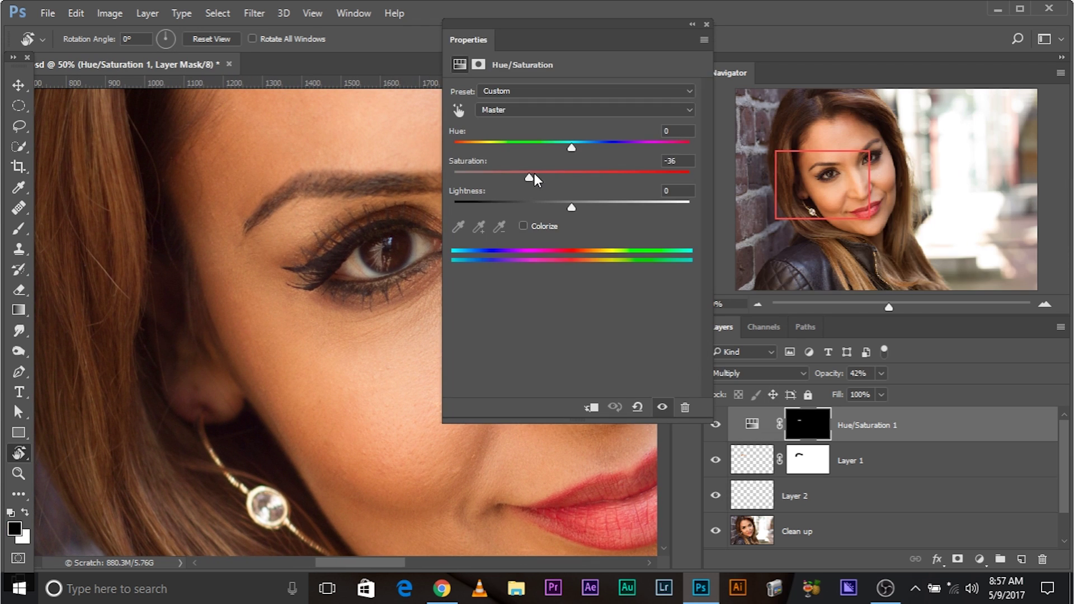
- Lower Hue/Saturation 1's Saturation to -31 and close its Properties panel
left_click_drag(678, 179, 587, 174)
left_click(706, 25)
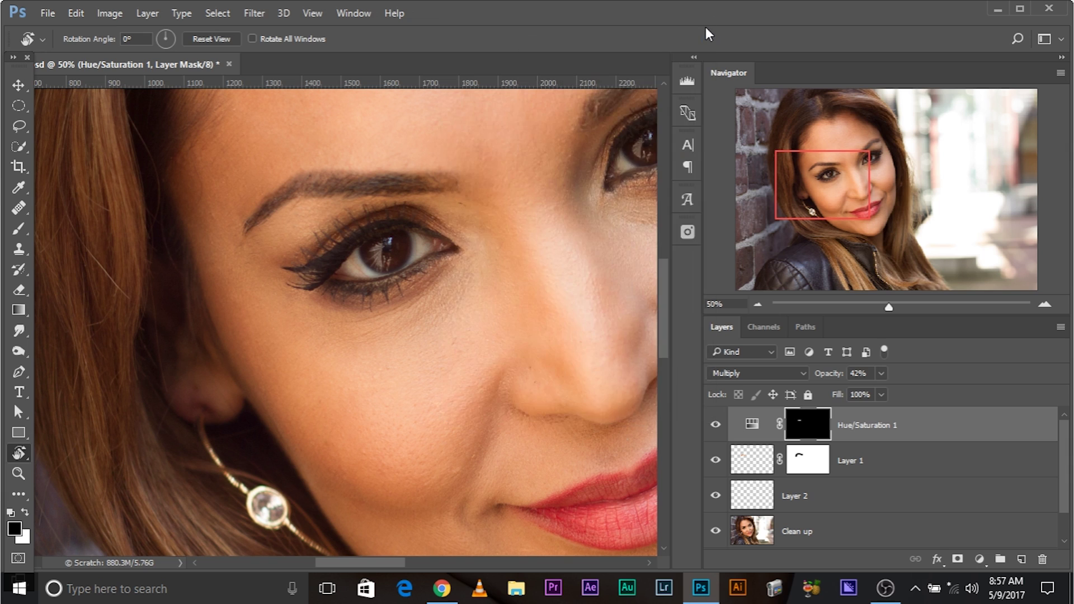